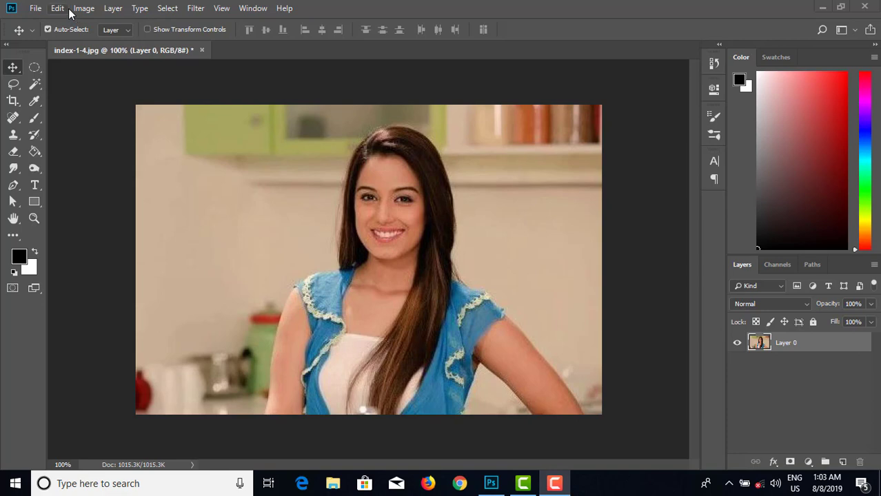
Step: Resample the image to a resolution of 300 pixels/inch using the Bicubic Smoother (enlargement) method
click(84, 10)
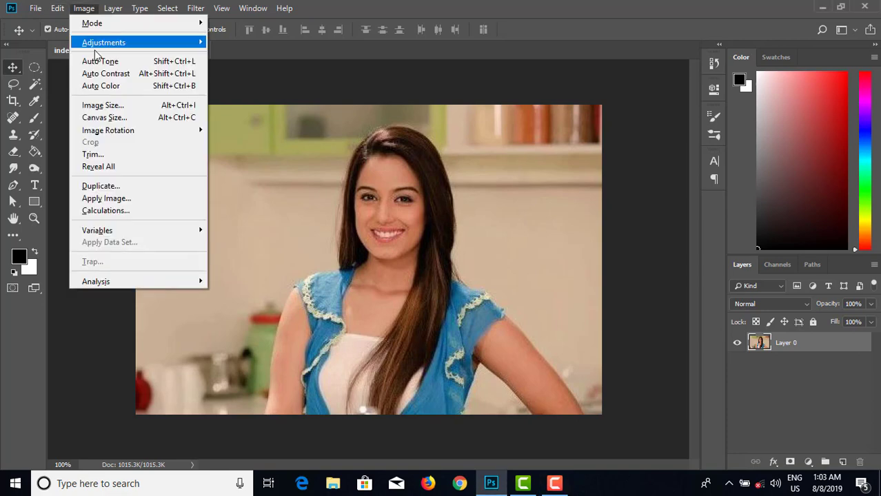
click(102, 109)
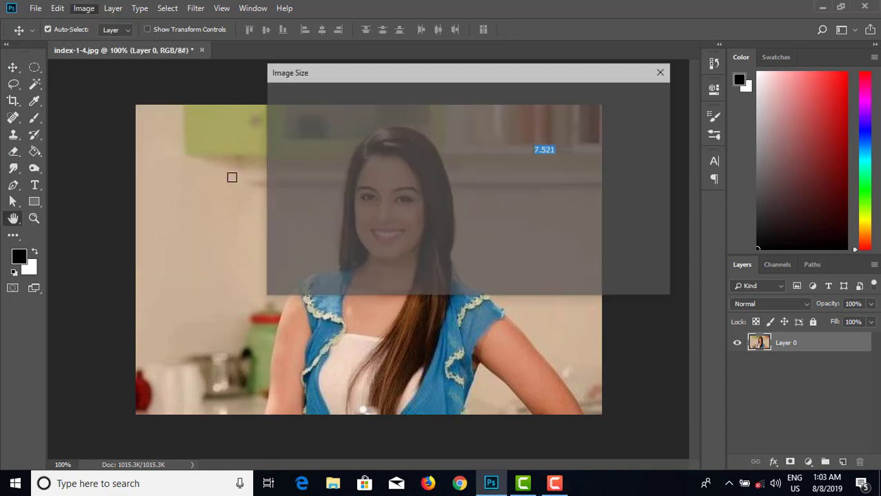
drag(383, 161, 366, 197)
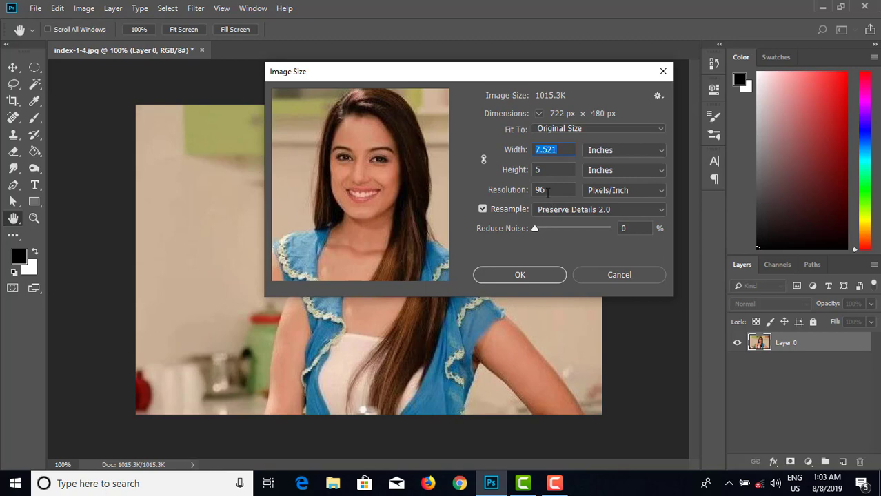
double_click(544, 190)
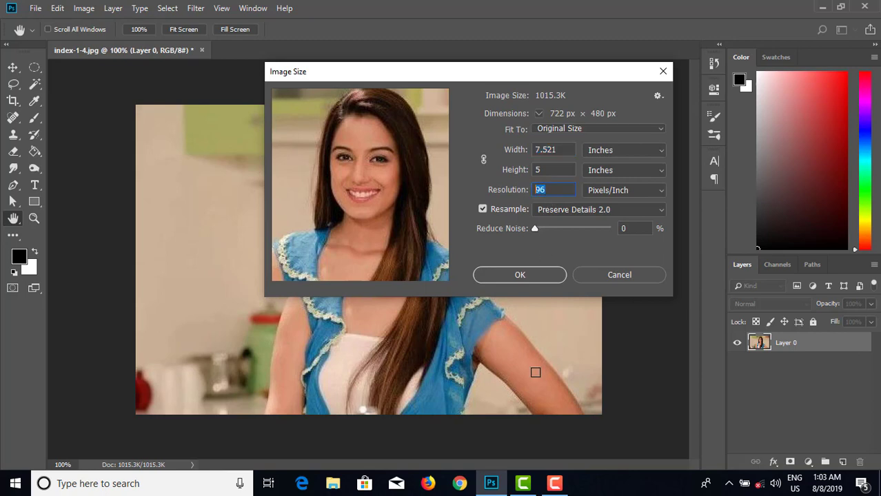
text(300)
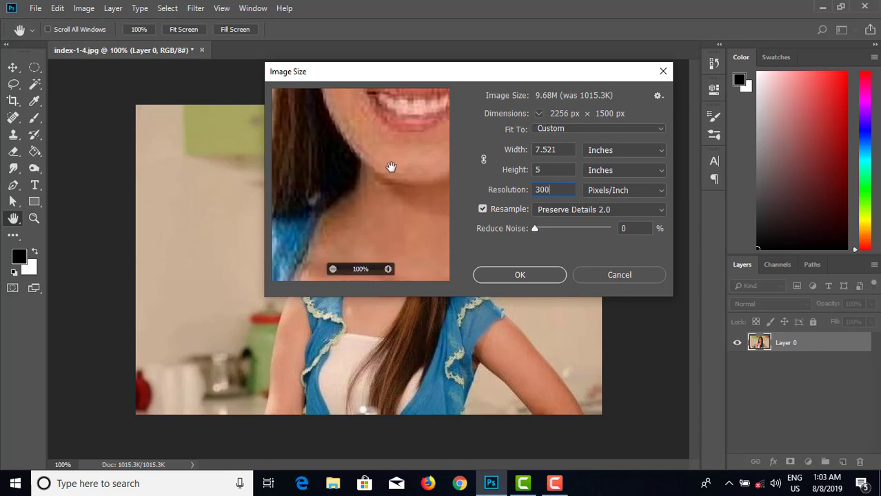
drag(393, 169, 345, 239)
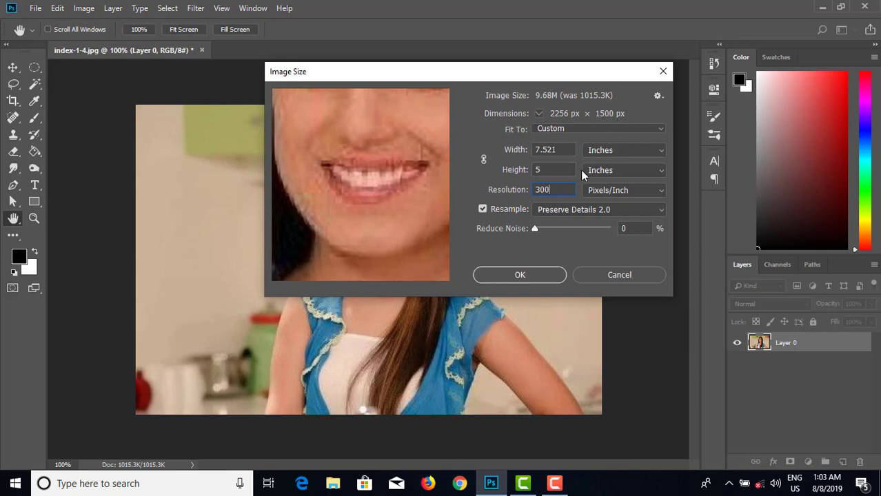
click(576, 211)
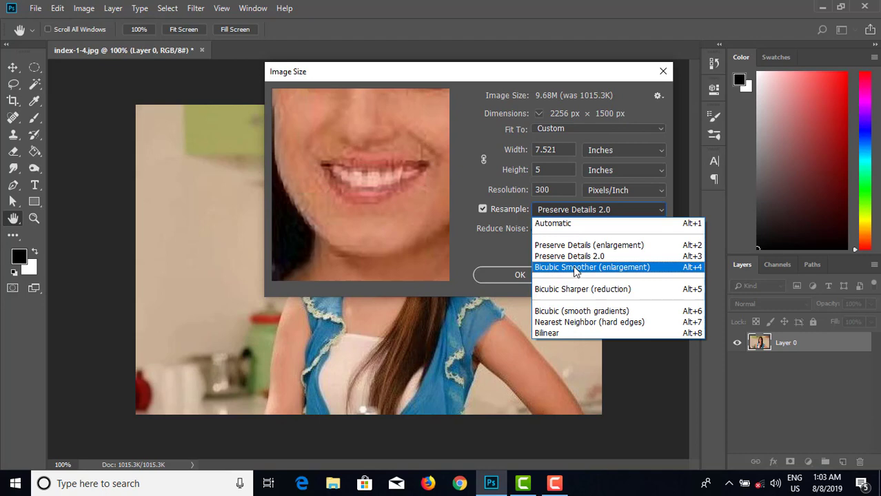
click(577, 269)
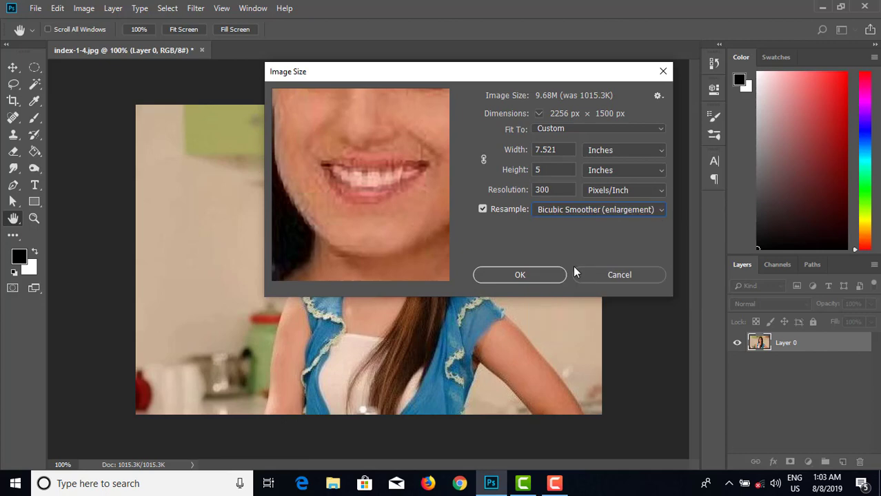
click(526, 280)
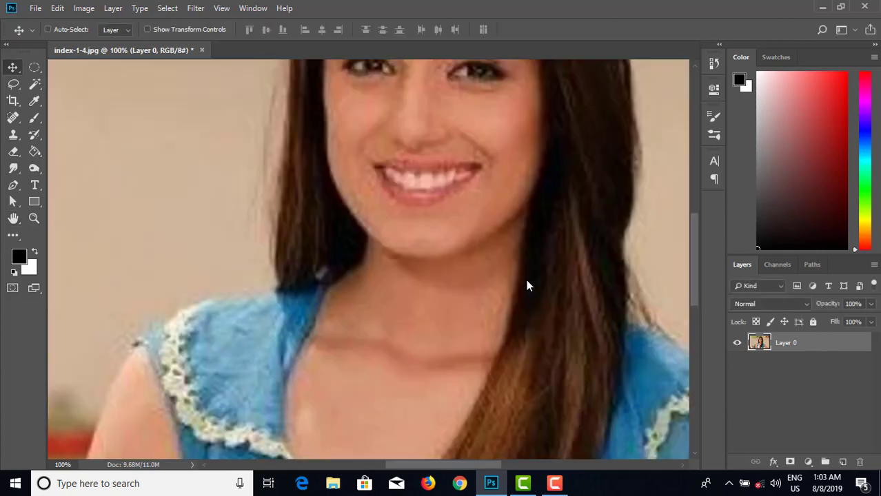
Step: Duplicate Layer 0 as a working copy of the enlarged photo
key(ctrl+minus)
key(ctrl+minus)
key(ctrl+minus)
key(ctrl+minus)
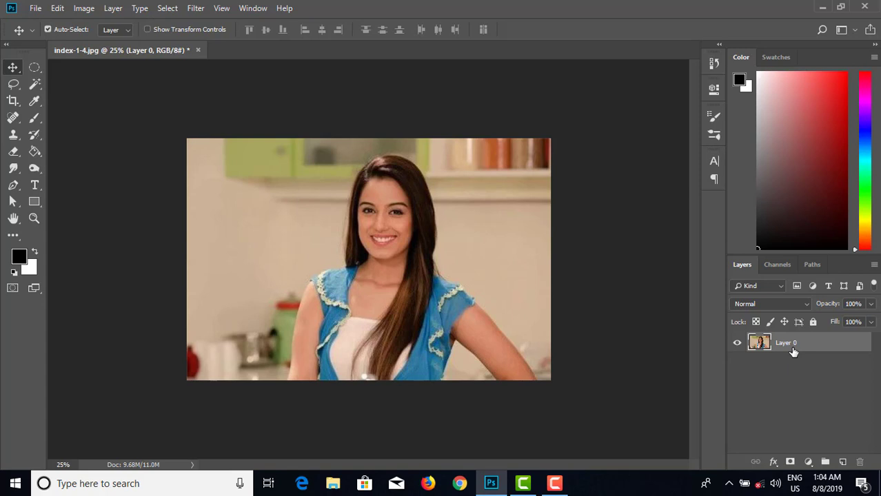
key(ctrl+j)
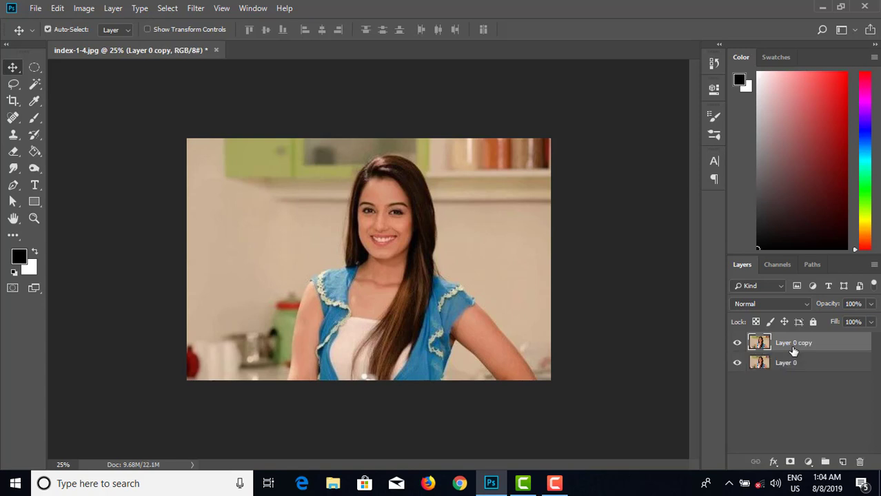
Step: Start the Reduce Noise filter on the duplicated layer with Strength 10 and Preserve Details 0%
click(197, 8)
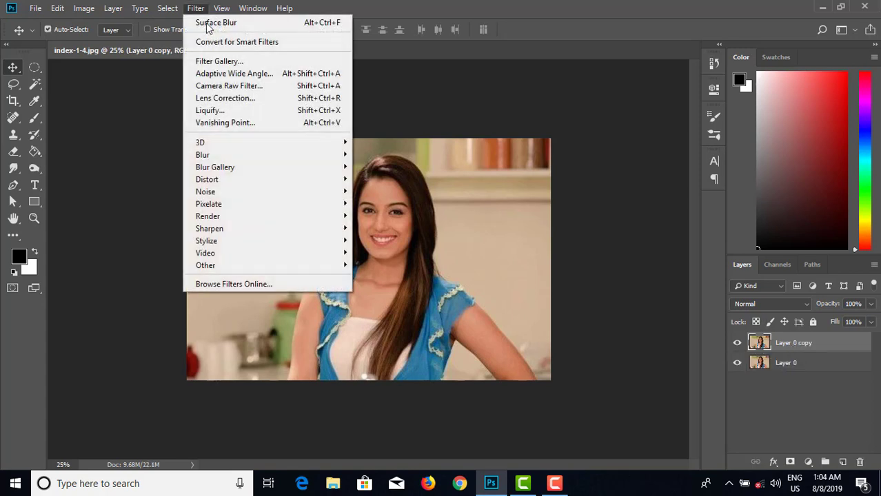
mouse_move(226, 155)
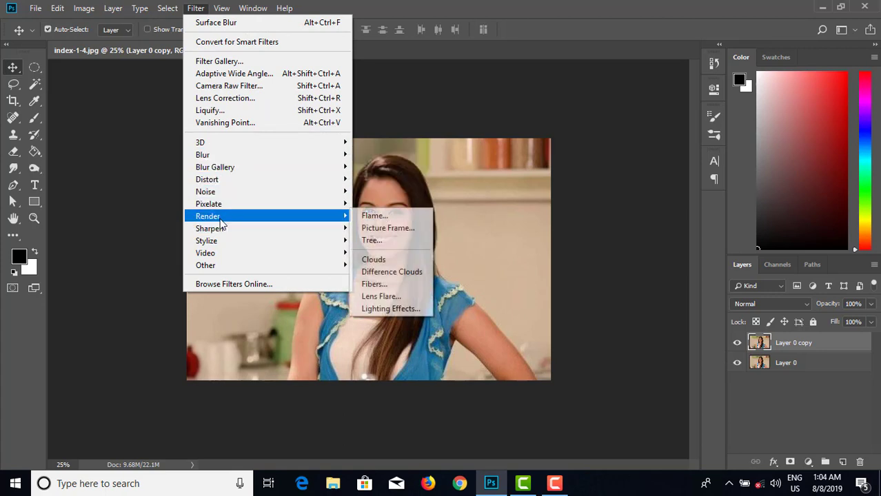
mouse_move(226, 196)
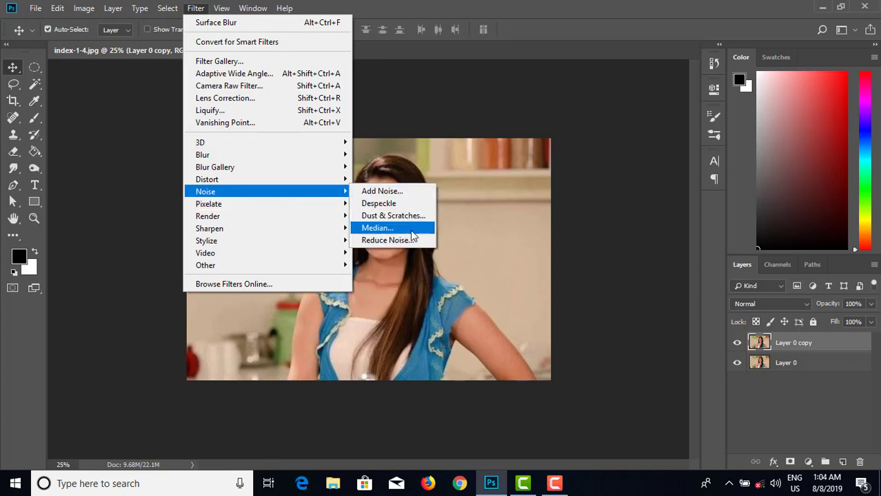
click(388, 243)
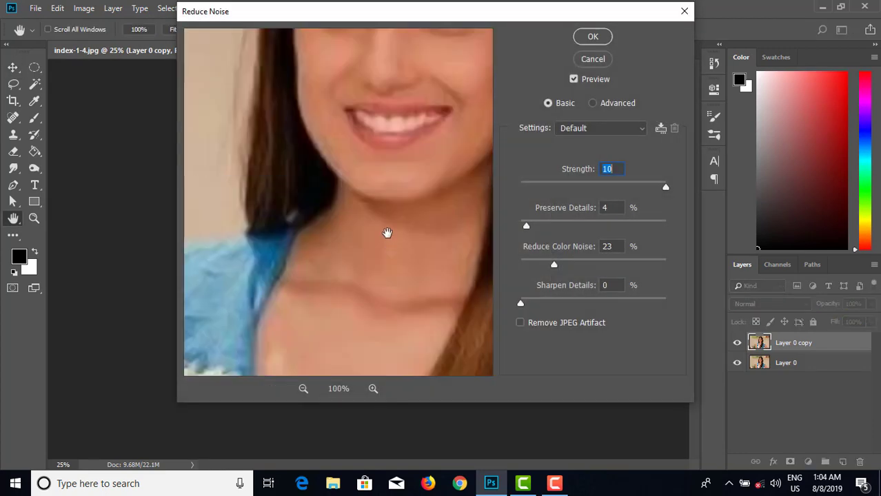
drag(384, 169, 370, 263)
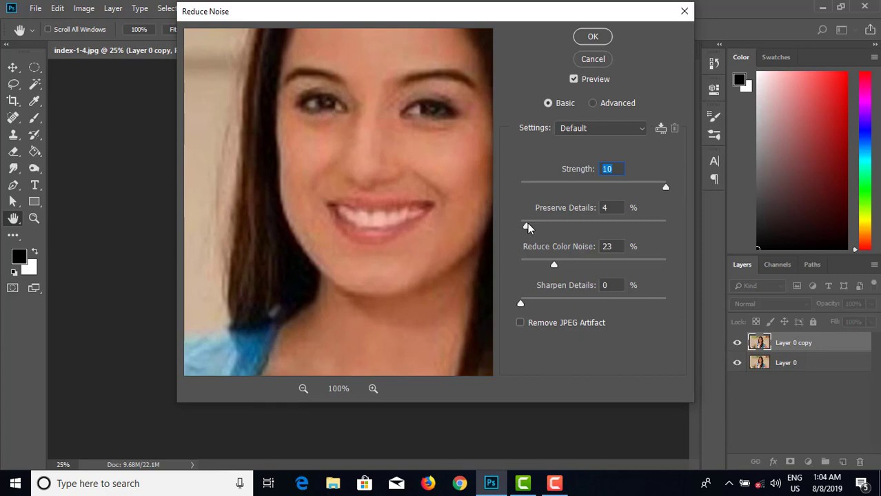
click(527, 225)
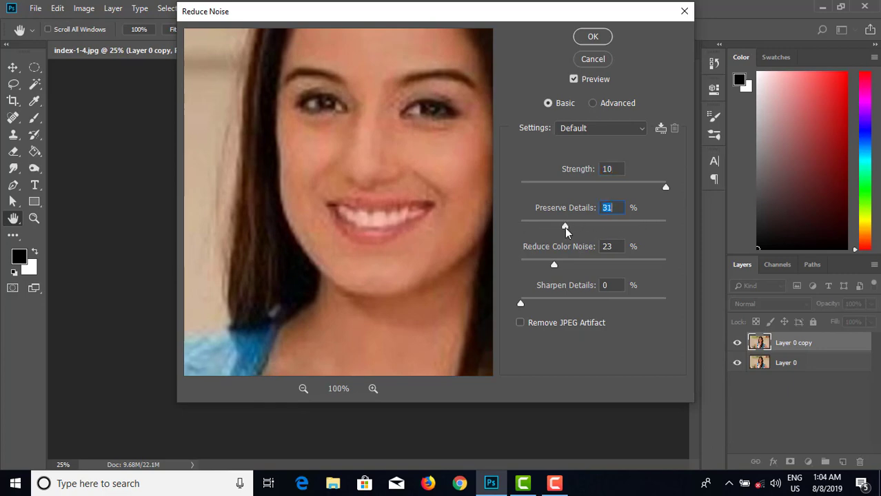
mouse_move(567, 226)
mouse_down()
mouse_move(511, 226)
mouse_move(572, 227)
mouse_up()
text(0)
drag(666, 191, 728, 187)
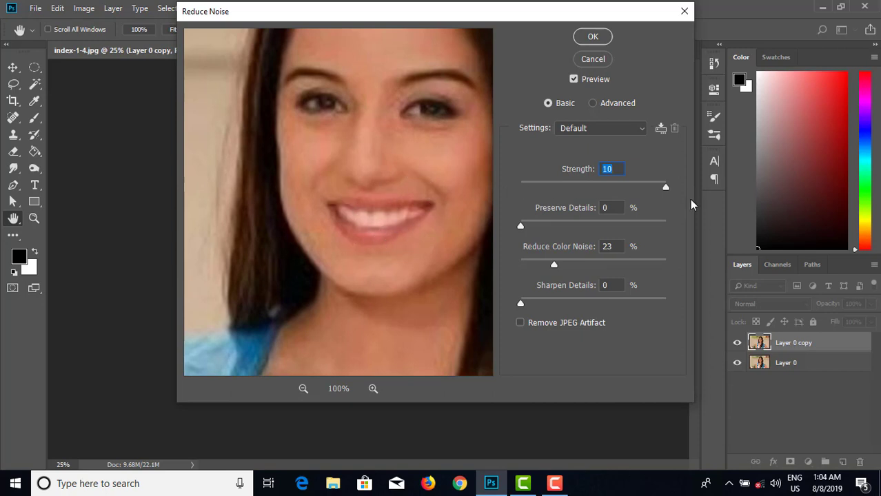
drag(667, 191, 697, 193)
click(521, 228)
Step: Set Reduce Color Noise to 30% and Sharpen Details to 0%, and apply the noise reduction
mouse_move(554, 267)
mouse_down()
mouse_move(587, 267)
mouse_move(529, 266)
mouse_move(577, 267)
mouse_move(564, 267)
mouse_up()
drag(522, 304, 454, 305)
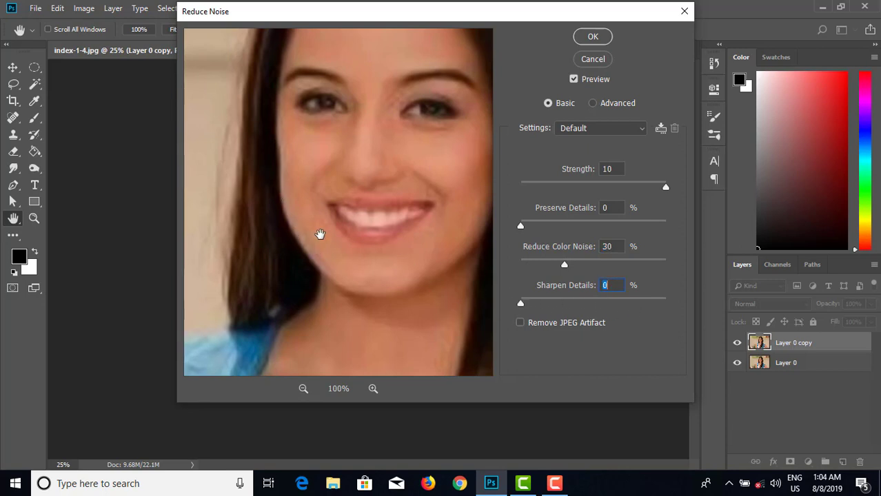
click(603, 40)
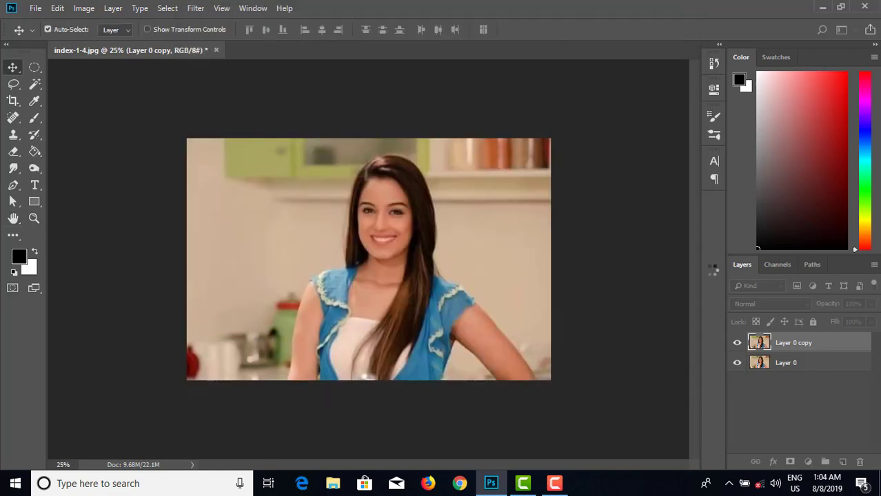
Step: Compare the photo with and without the noise-reduced Layer 0 copy, examining the face up close at 100%
click(737, 343)
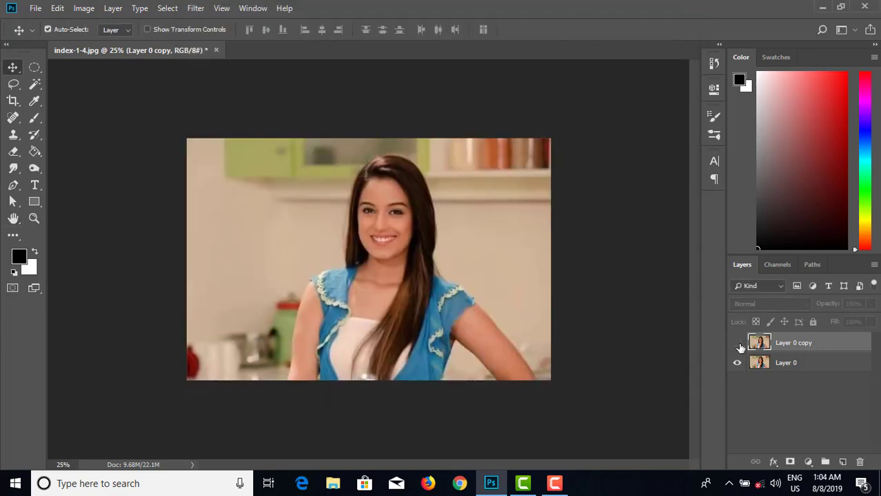
click(738, 343)
key(ctrl+plus)
key(ctrl+plus)
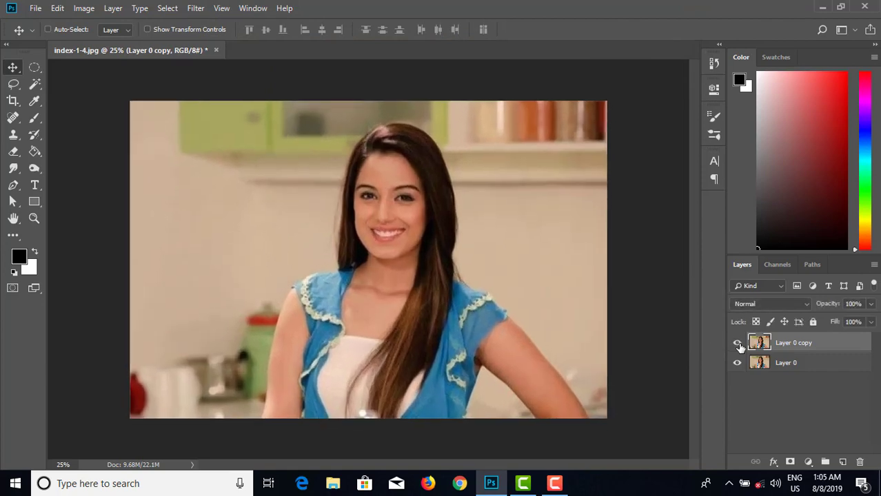
click(738, 343)
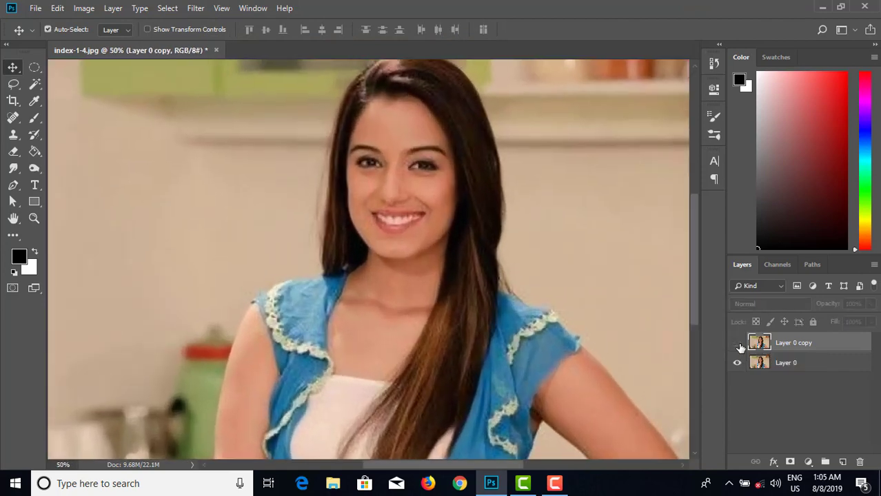
click(738, 344)
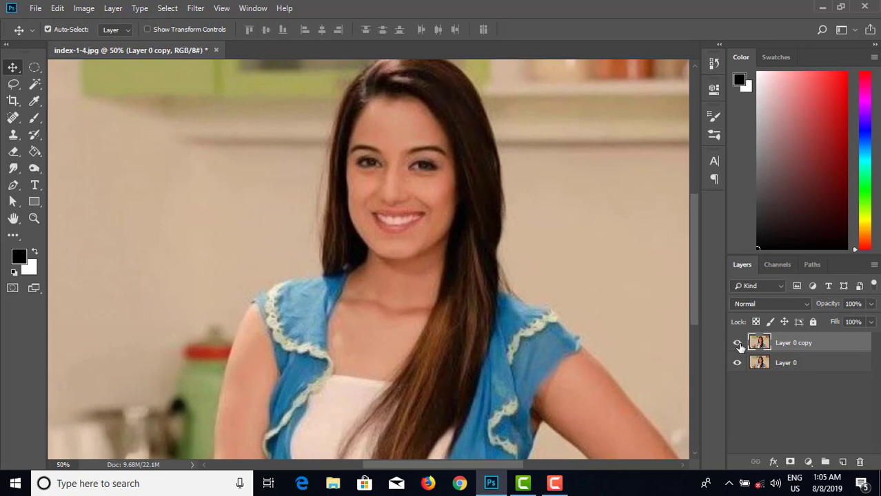
key(ctrl+plus)
key(ctrl+plus)
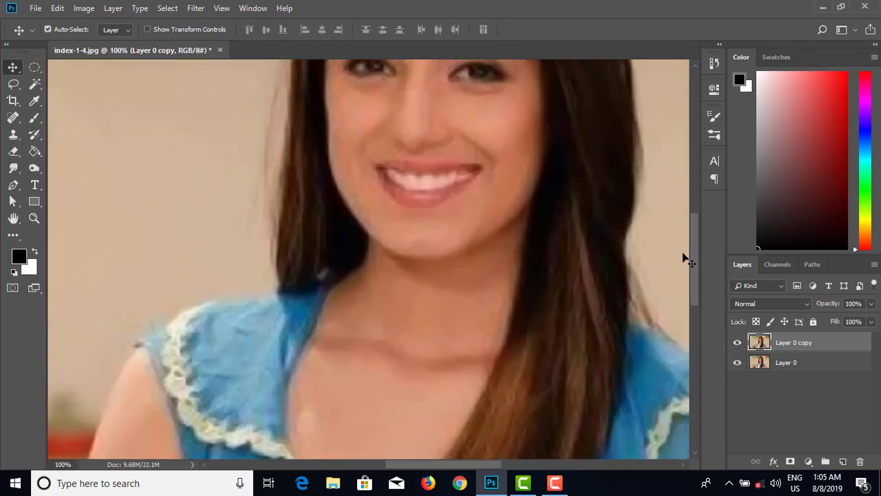
drag(462, 173, 427, 319)
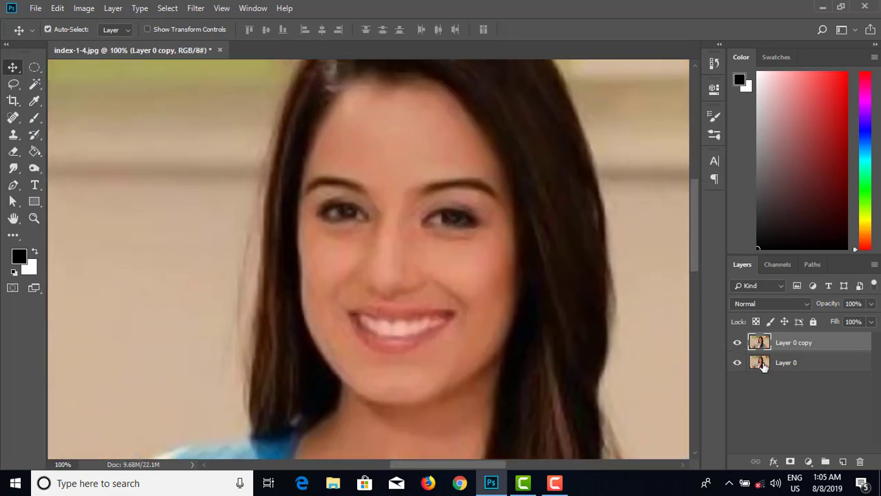
click(738, 345)
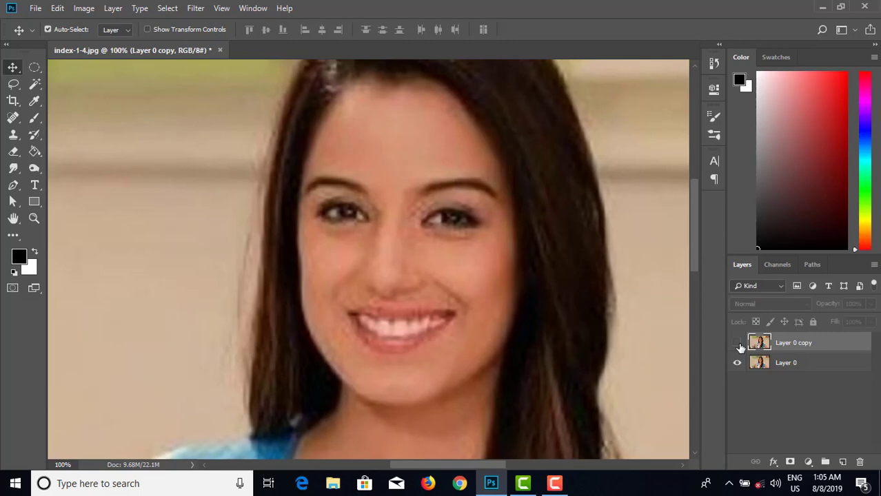
click(739, 345)
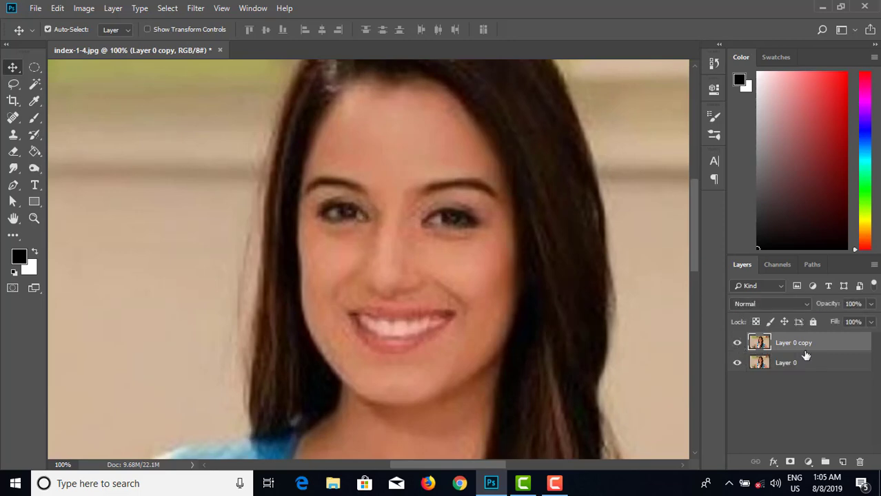
Step: Add a layer mask to Layer 0 copy and paint black over both eyes with a size 10 brush
click(790, 462)
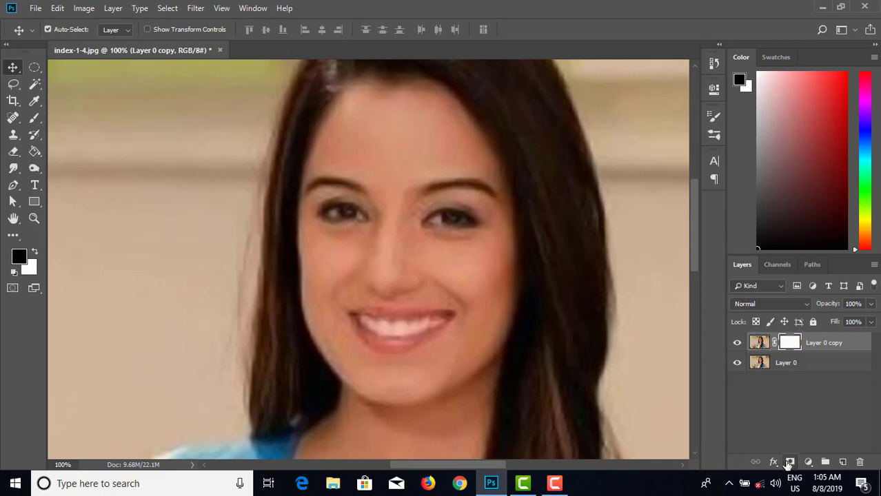
click(36, 118)
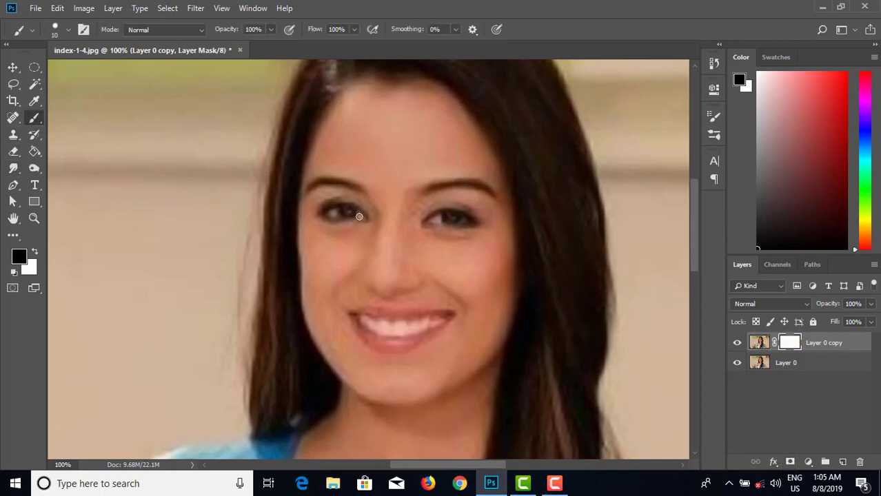
drag(360, 217, 329, 216)
mouse_move(432, 223)
mouse_down()
mouse_move(464, 221)
mouse_move(415, 220)
mouse_up()
drag(417, 339, 427, 335)
key(ctrl+z)
Step: Duplicate Layer 0 copy and merge the duplicate with a new blank layer above it
click(760, 343)
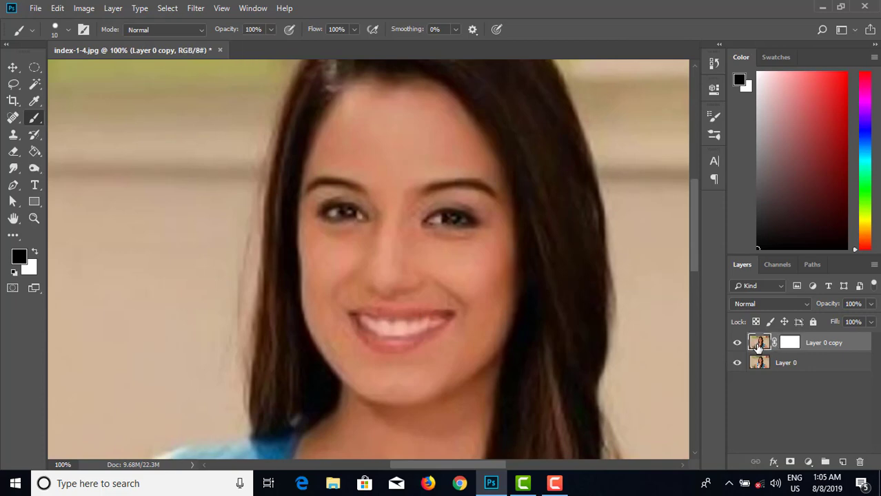
key(ctrl+j)
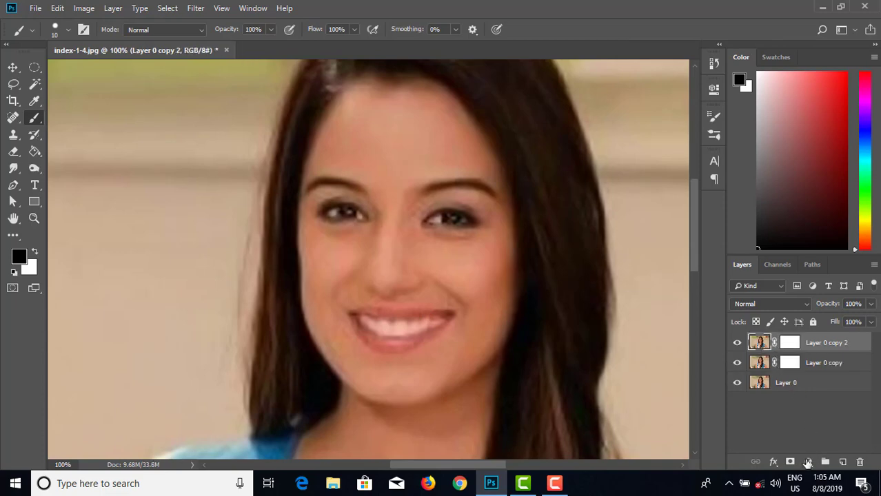
click(844, 462)
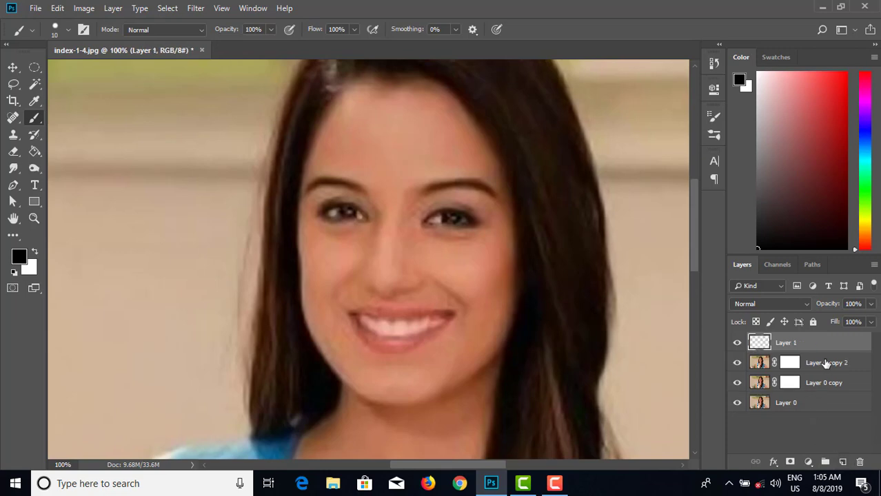
shift+click(826, 363)
key(ctrl+e)
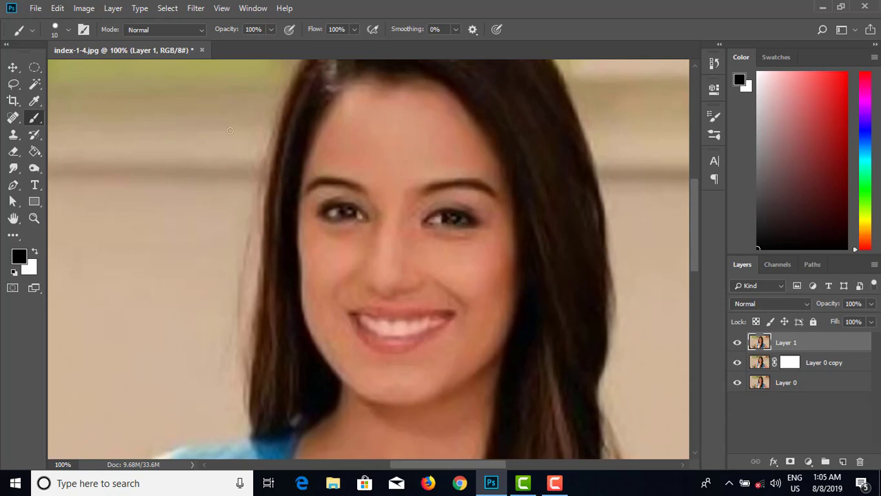
Step: Apply a Surface Blur to Layer 1 with a radius of 7 pixels and a threshold of 9 levels
click(195, 8)
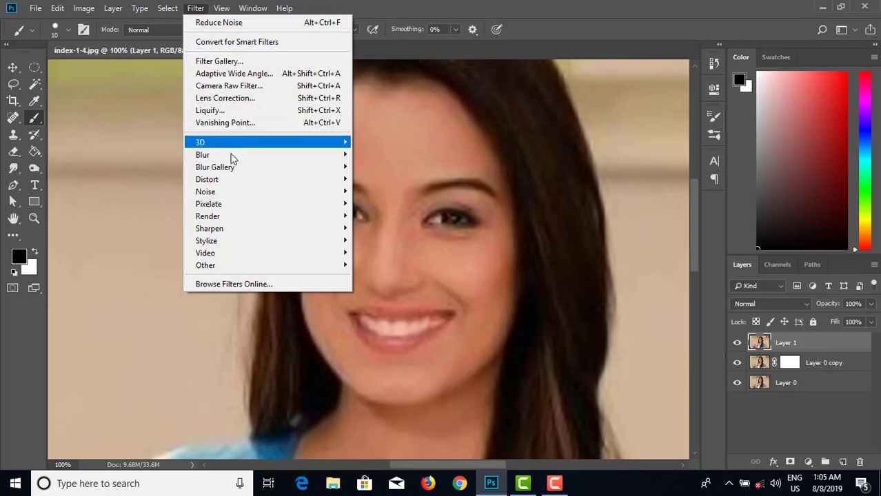
mouse_move(236, 156)
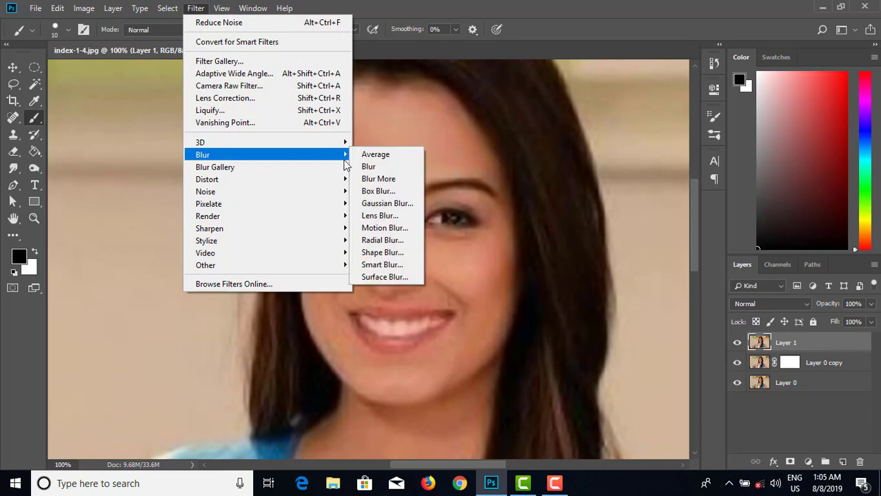
click(383, 277)
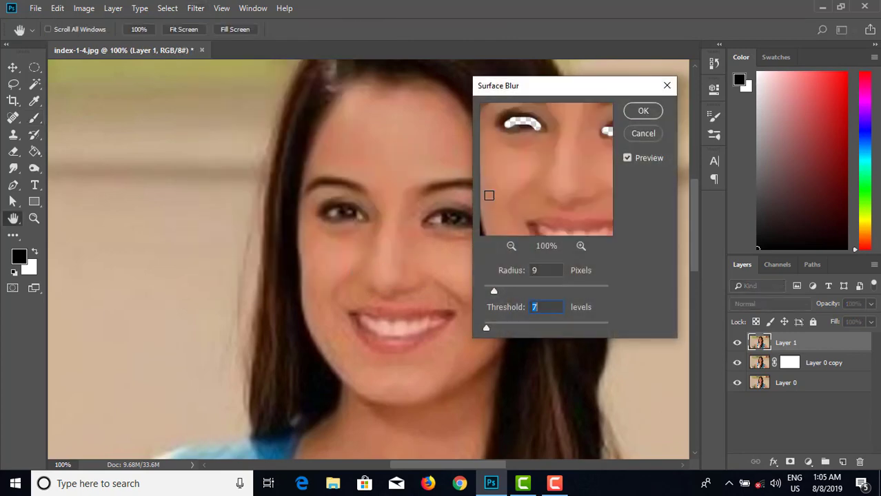
mouse_move(527, 180)
mouse_down()
mouse_move(517, 182)
mouse_move(517, 152)
mouse_move(545, 183)
mouse_up()
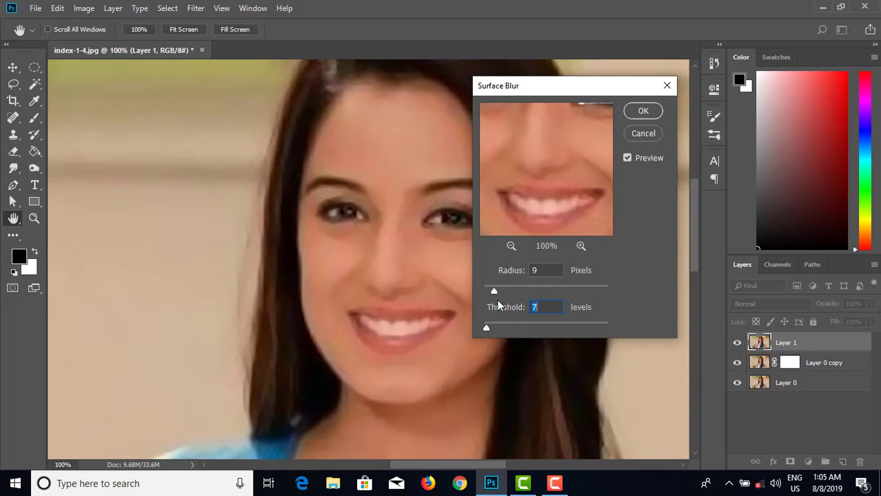
drag(493, 291, 490, 291)
drag(485, 328, 486, 328)
click(491, 293)
click(487, 328)
drag(487, 331, 489, 330)
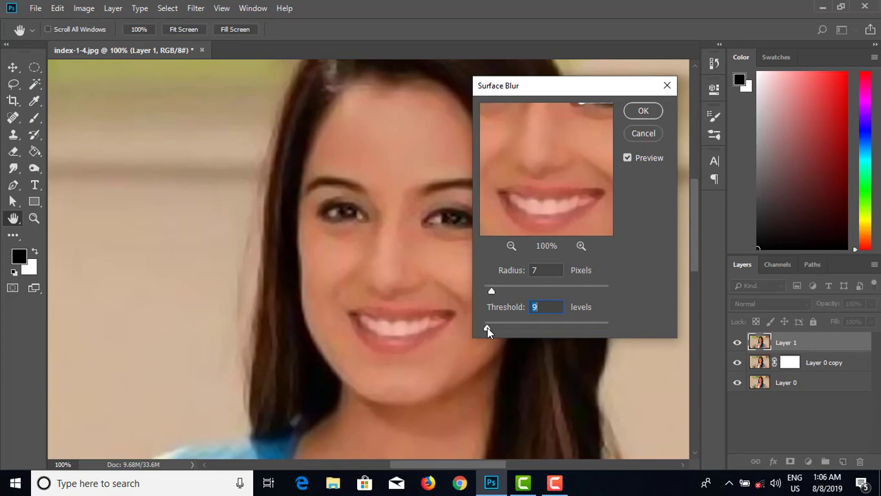
click(643, 112)
key(b)
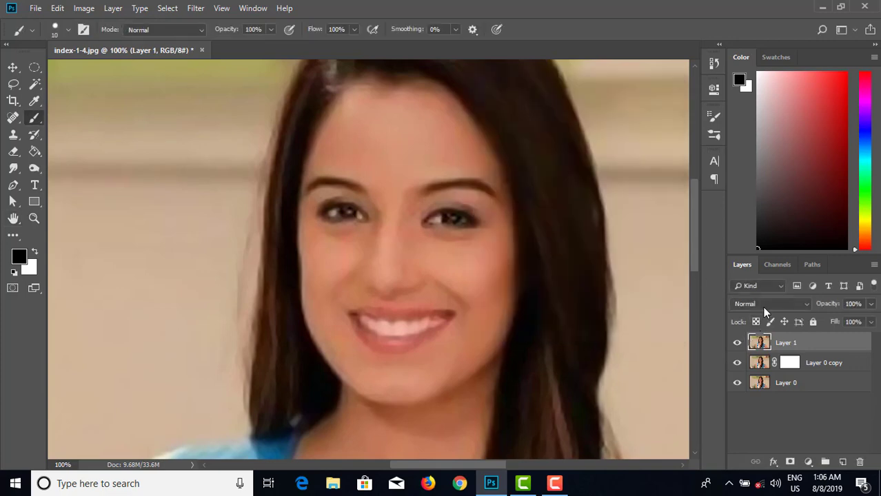
Step: Compare the portrait with and without the blurred Layer 1
click(737, 343)
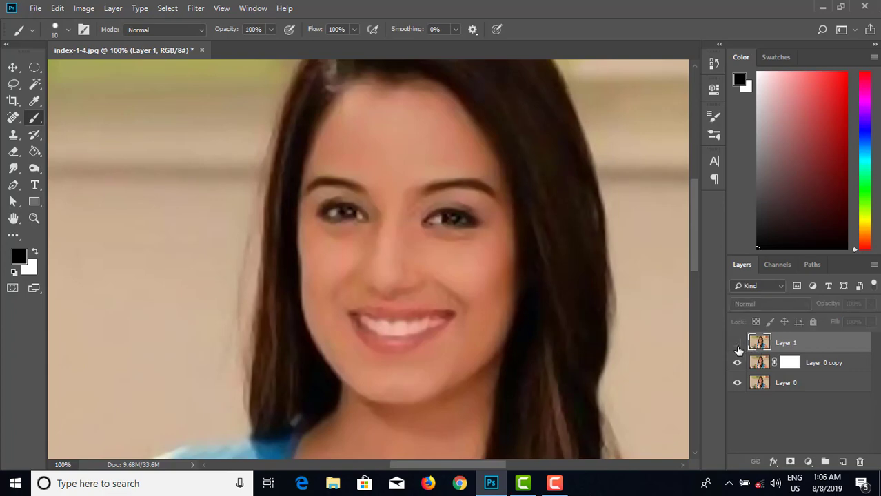
click(737, 344)
click(737, 345)
click(737, 344)
click(737, 344)
click(738, 344)
click(738, 345)
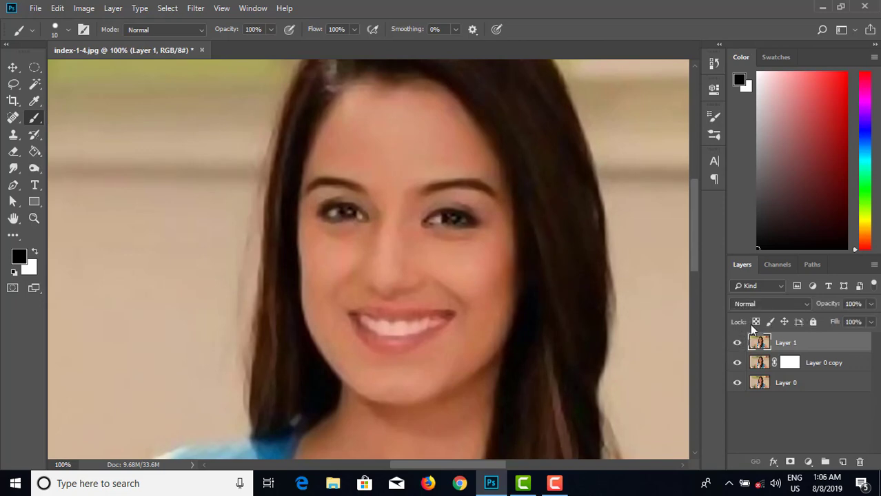
Step: Set Layer 1's blend mode to Soft Light and lower its opacity to 35%
click(758, 303)
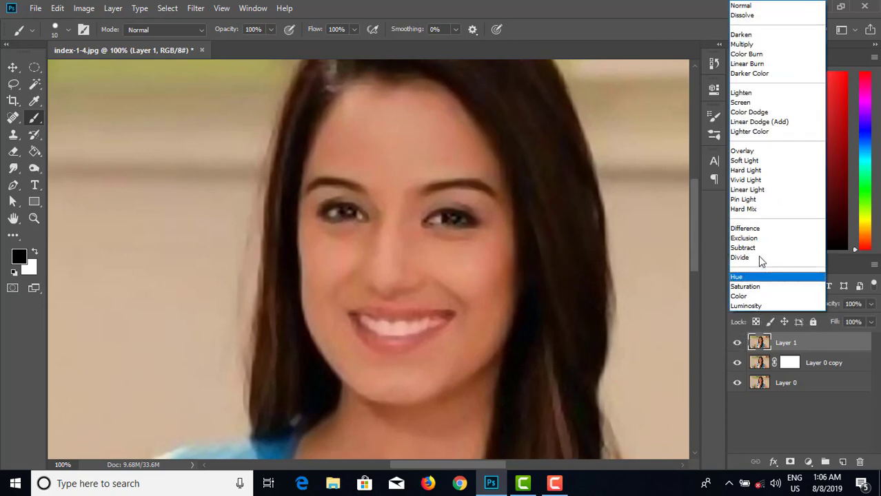
click(755, 161)
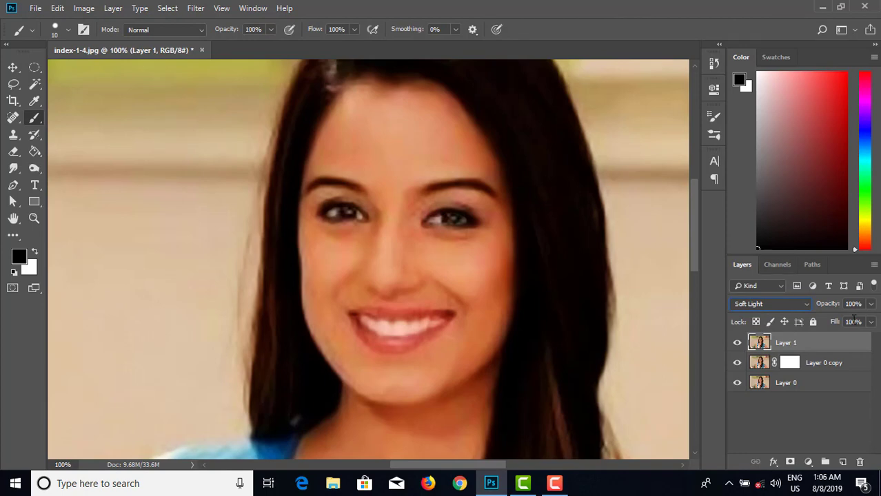
click(870, 304)
drag(836, 321, 830, 320)
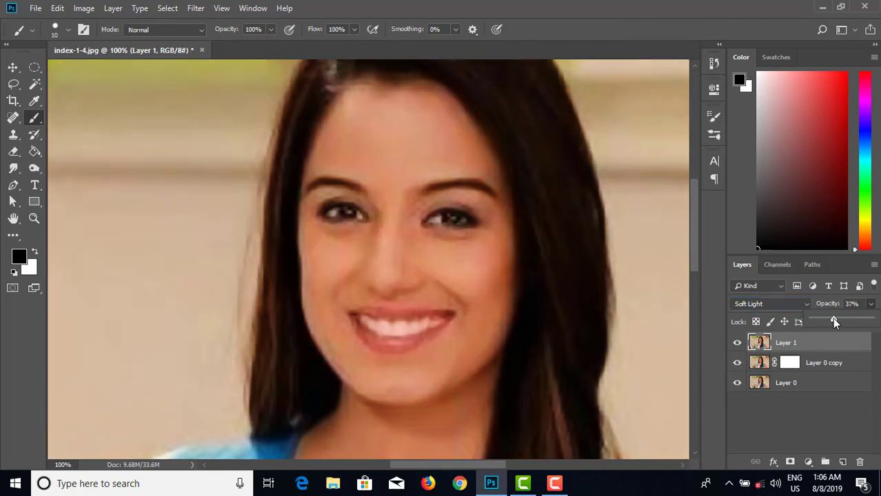
Step: Compare the portrait with and without the Soft Light effect of Layer 1
click(739, 364)
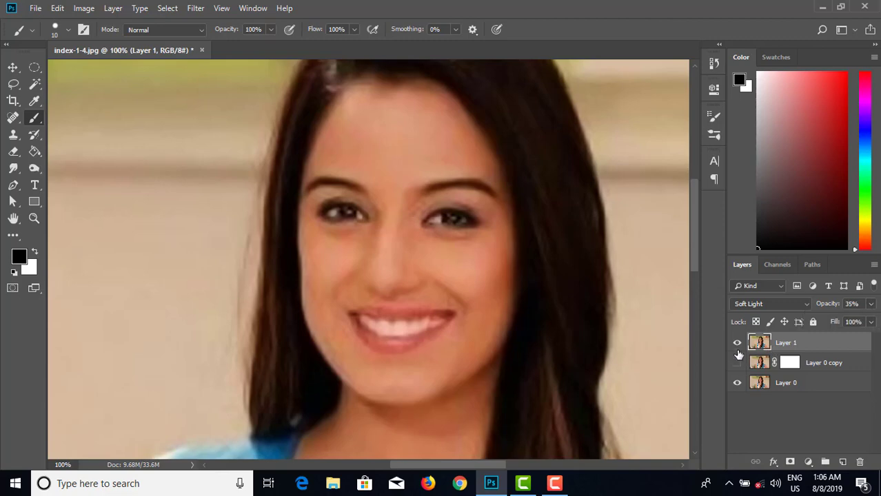
click(737, 343)
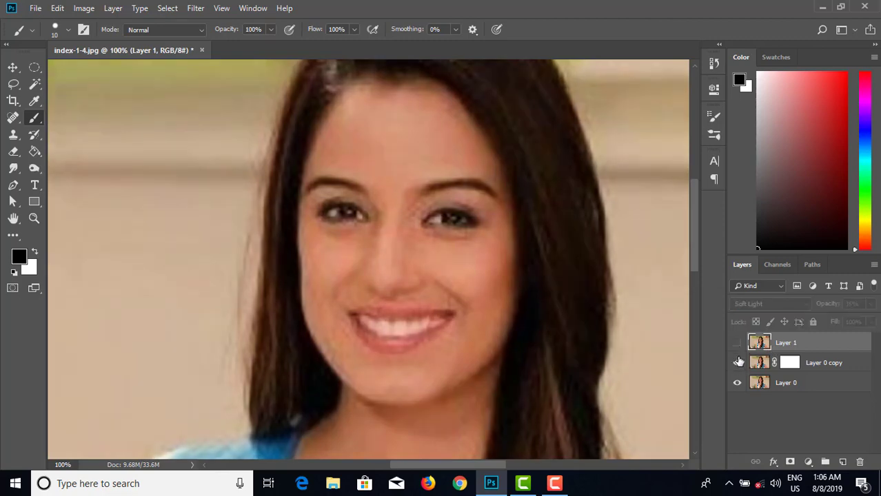
click(737, 344)
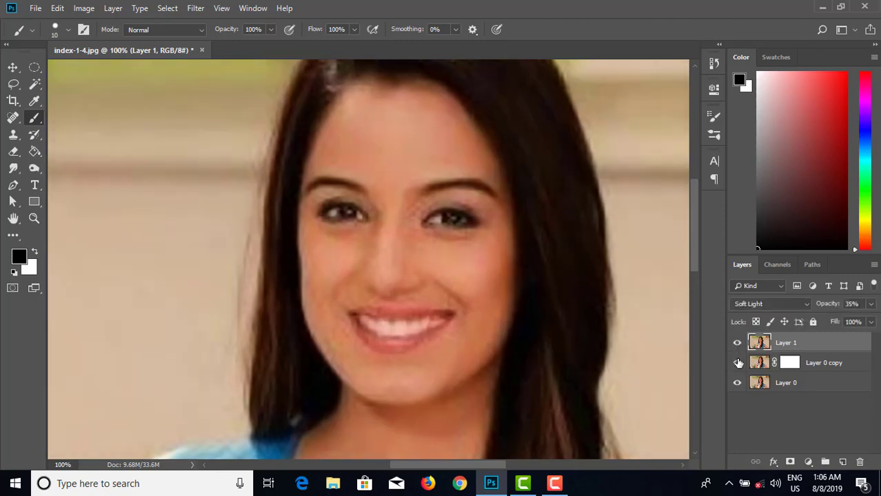
click(738, 343)
click(737, 342)
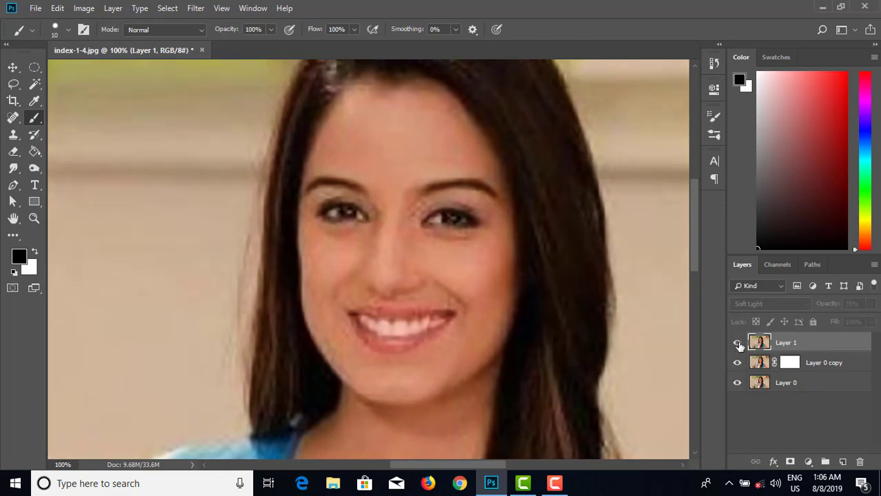
Step: Duplicate Layer 0 copy and move the duplicate above Layer 1 in the layer stack
click(811, 367)
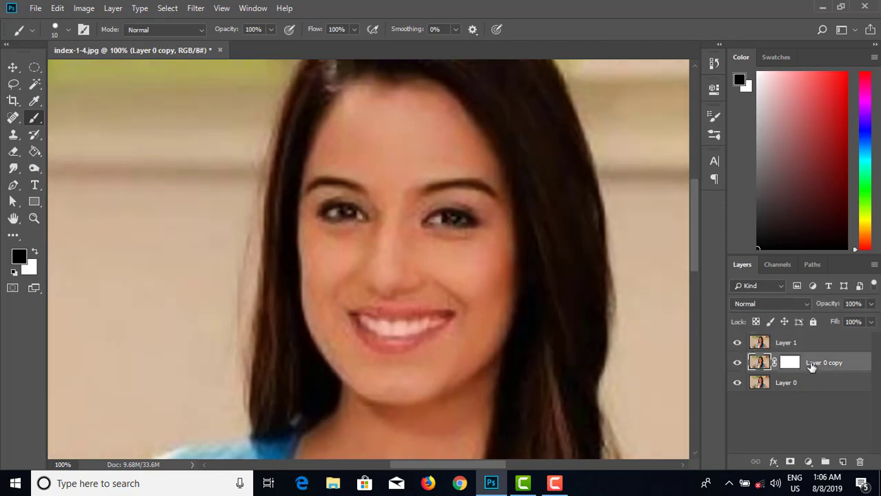
key(ctrl+j)
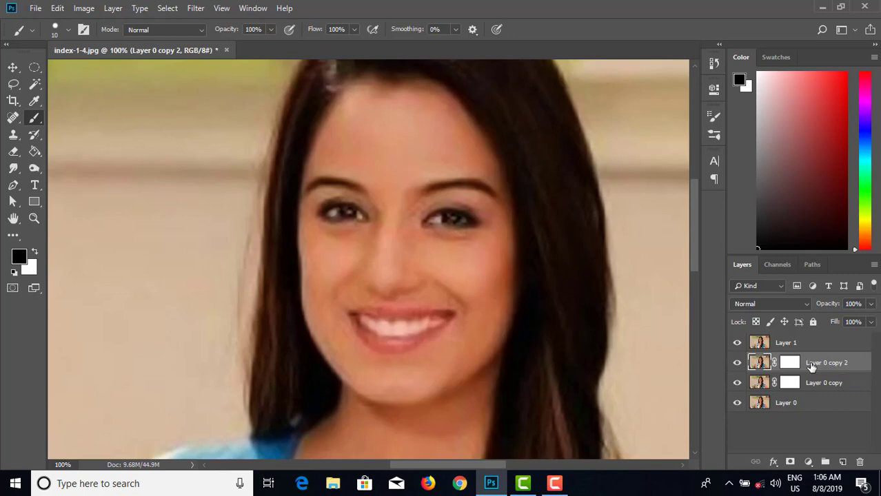
drag(811, 368, 815, 328)
drag(821, 369, 819, 337)
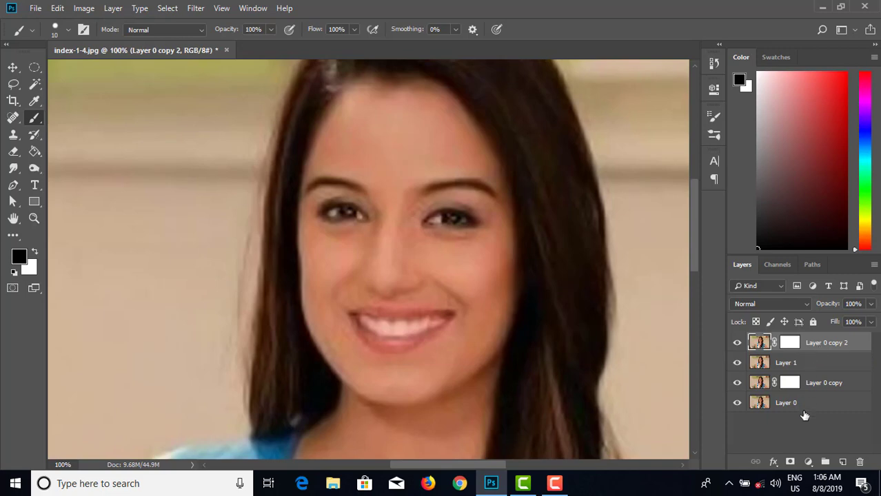
Step: Add a new blank layer above Layer 0 copy 2 and merge the two layers
click(843, 462)
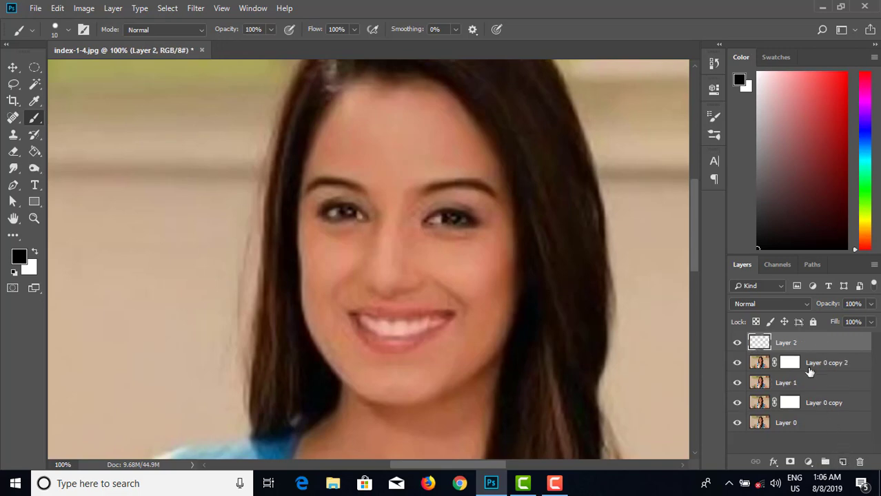
ctrl+click(814, 366)
right_click(814, 365)
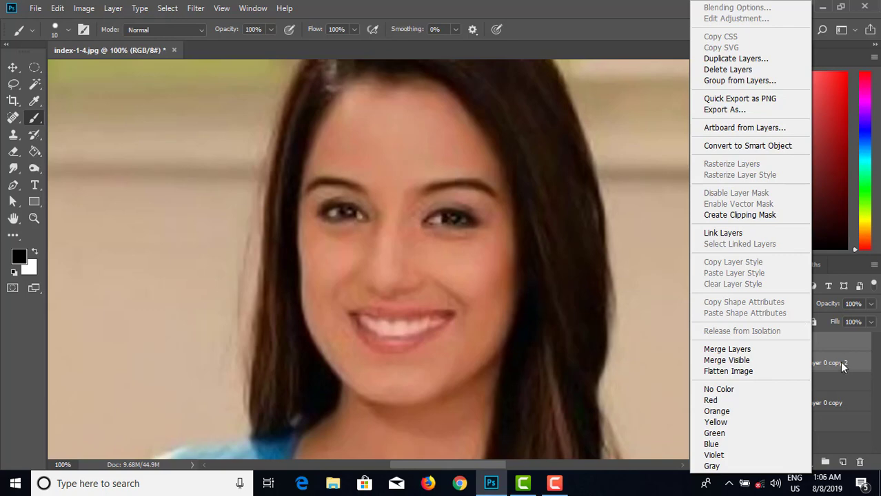
click(758, 349)
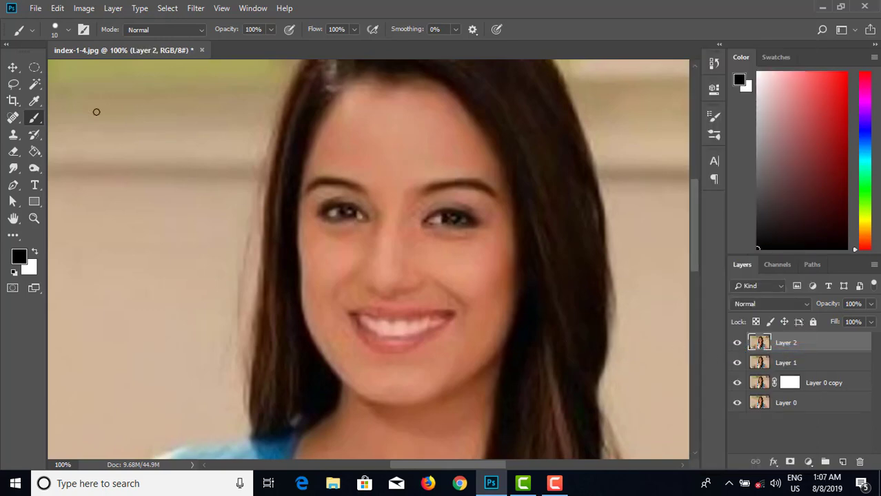
Step: Apply a High Pass filter with a 27.7 pixel radius to Layer 2 and blend the layer in Soft Light mode
click(192, 10)
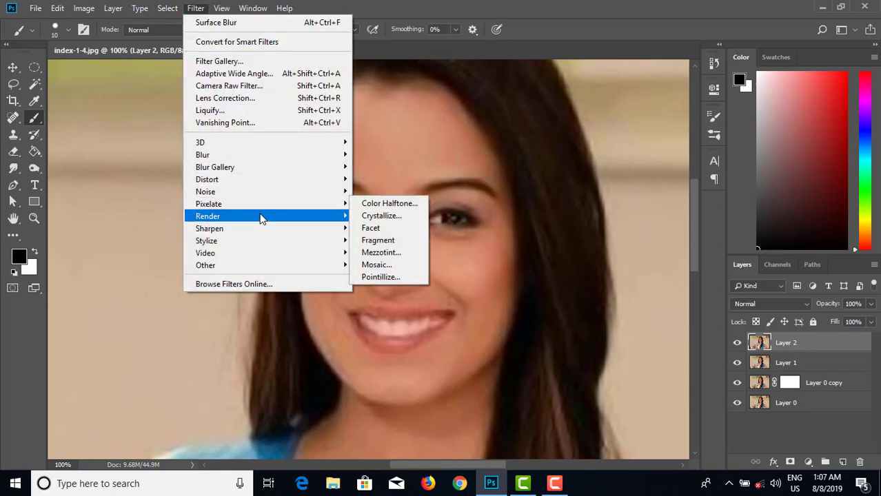
mouse_move(268, 246)
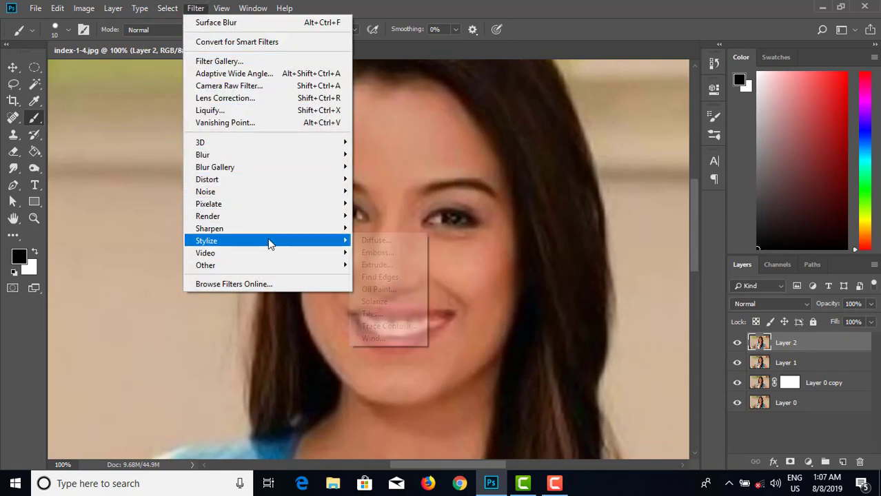
mouse_move(268, 267)
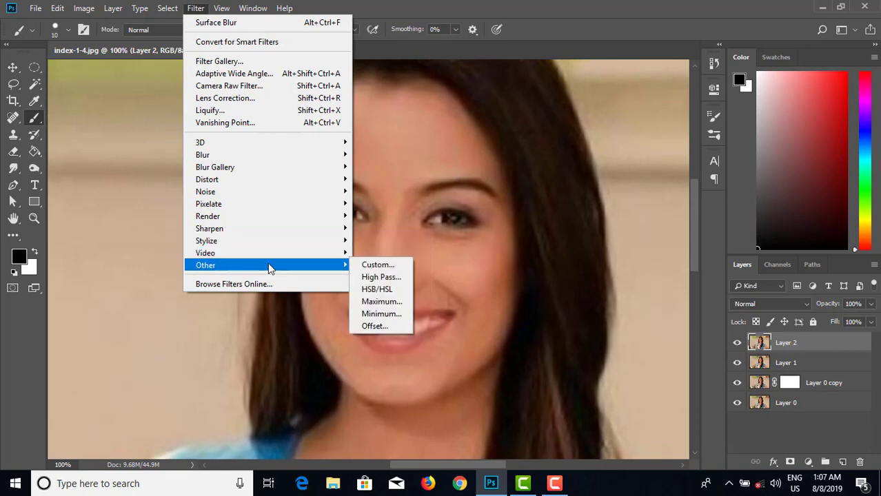
click(381, 278)
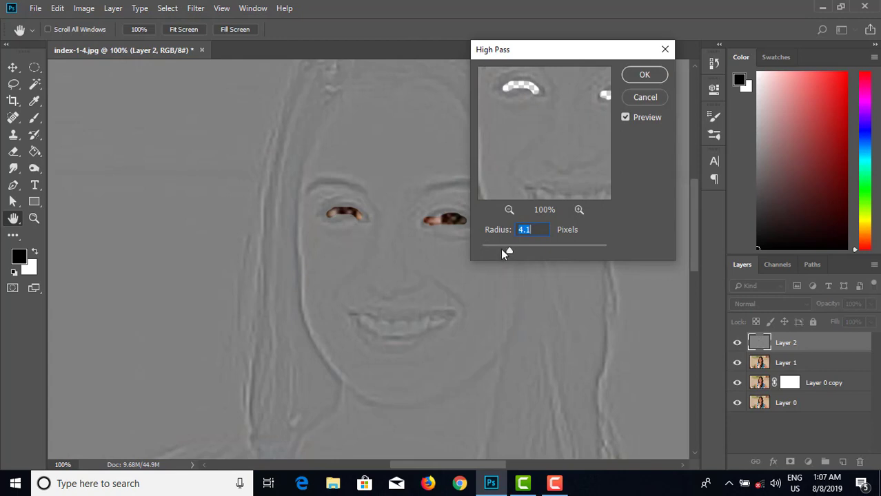
drag(509, 252, 539, 251)
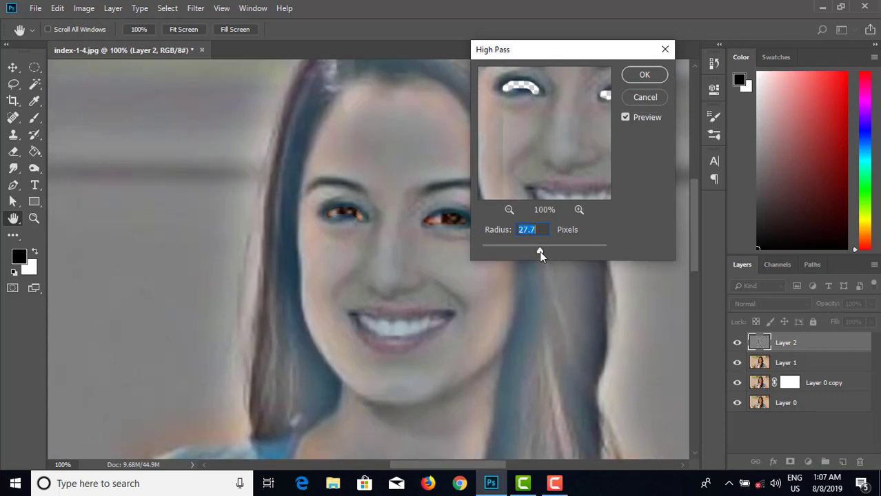
click(643, 76)
key(b)
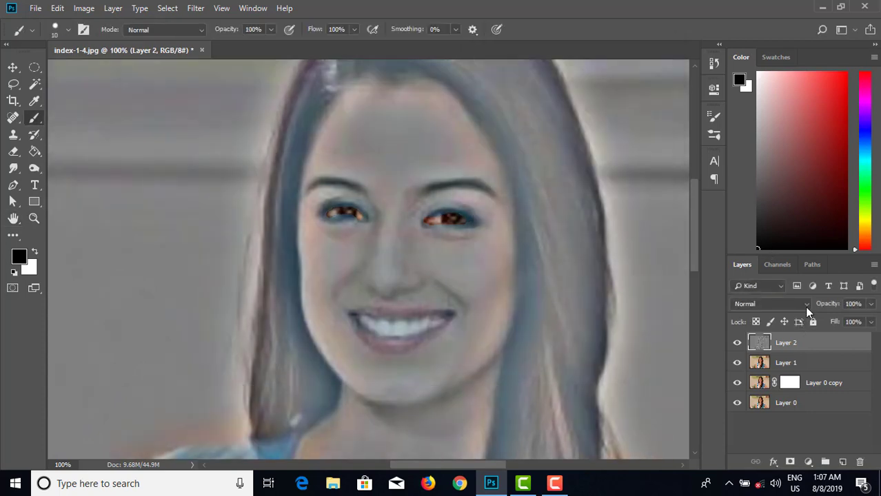
click(801, 304)
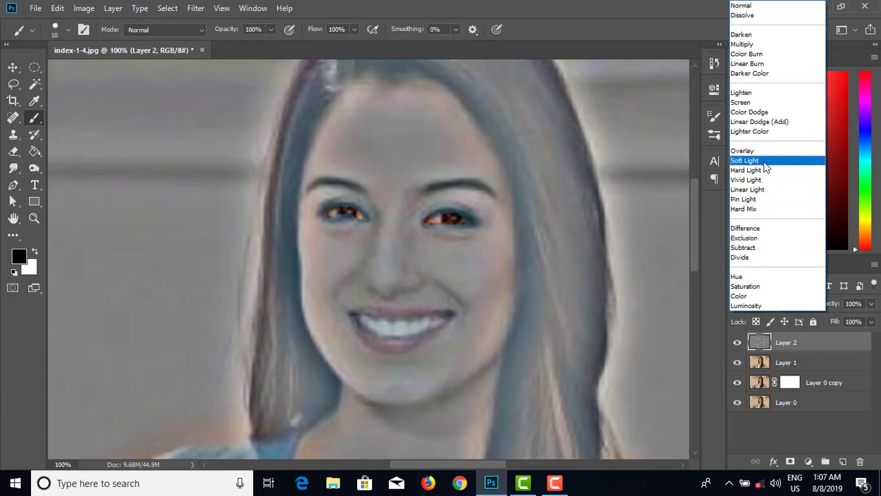
click(763, 163)
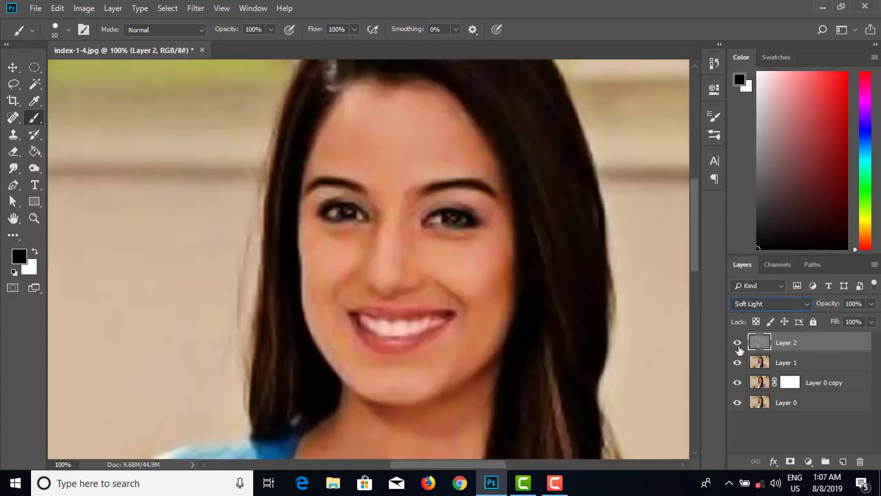
Step: Compare the photo with and without the High Pass layer, both close up and at 50% zoom
click(738, 344)
click(737, 344)
click(737, 344)
key(ctrl+minus)
key(ctrl+minus)
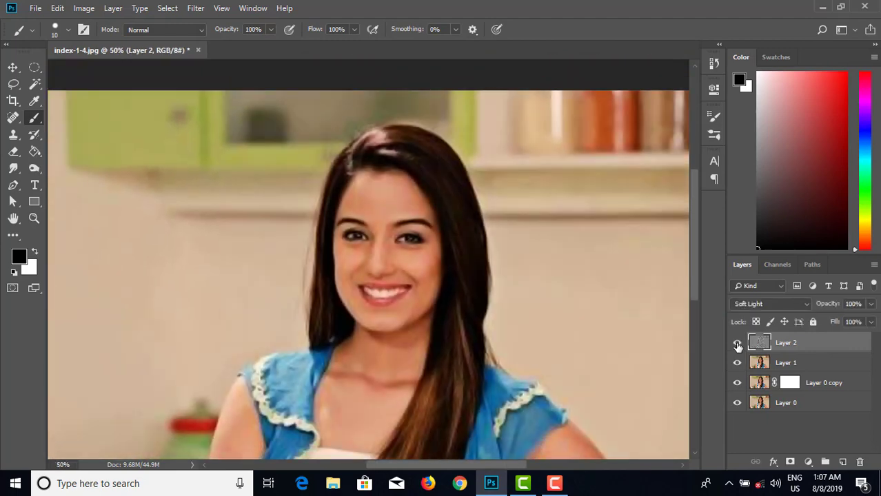
click(737, 345)
click(737, 344)
click(737, 344)
click(737, 344)
Step: Lower Layer 2's opacity to 70%
click(870, 308)
drag(870, 315, 854, 320)
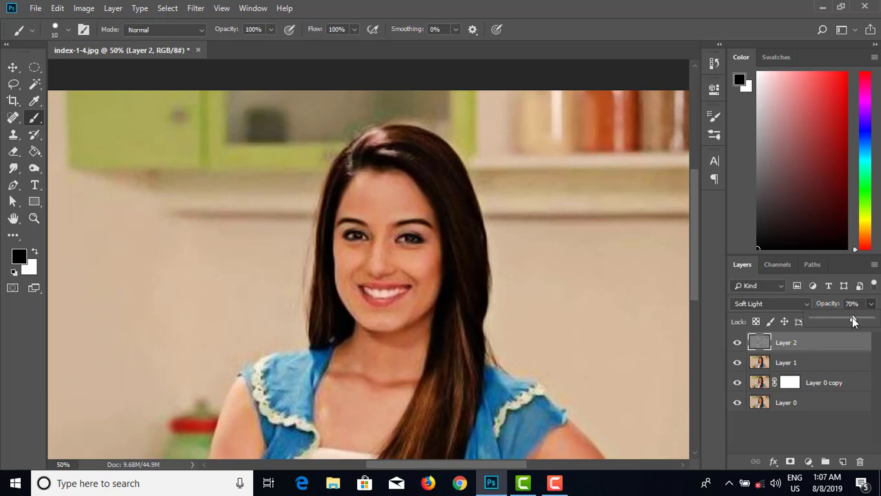
click(739, 344)
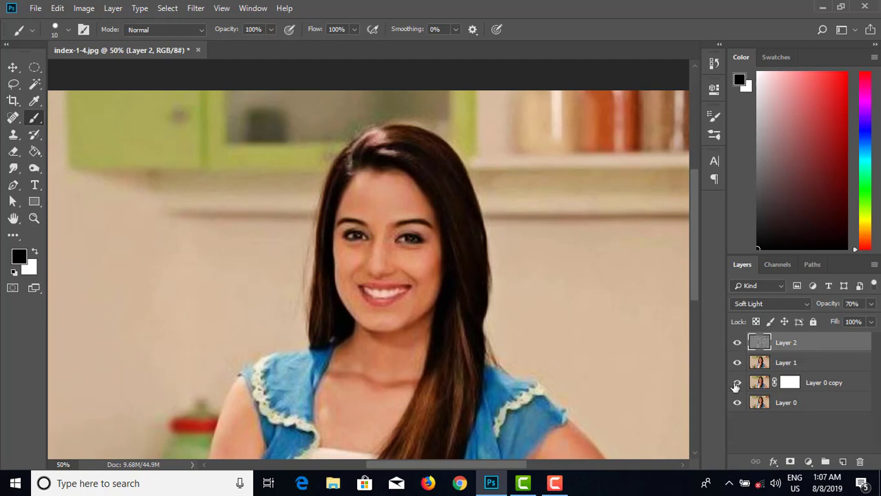
Step: Compare the photo with and without the layers above Layer 0, then view the whole image at 33.33%
drag(740, 343, 740, 381)
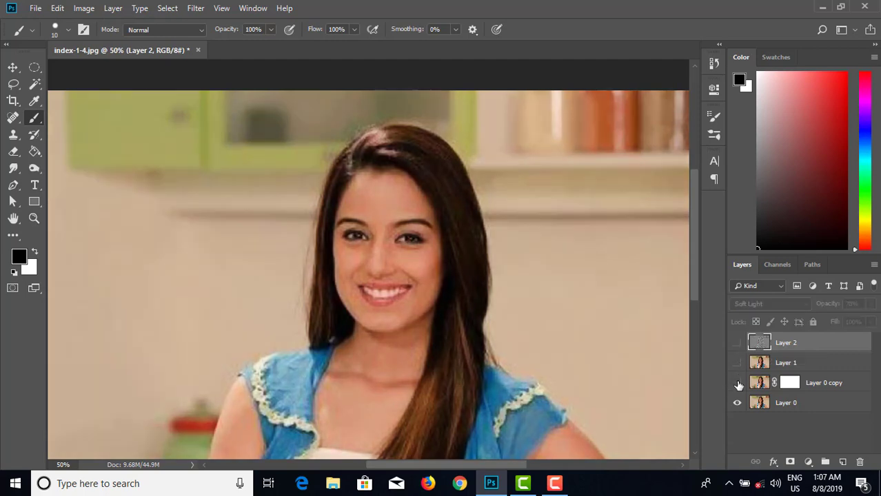
click(738, 363)
click(738, 343)
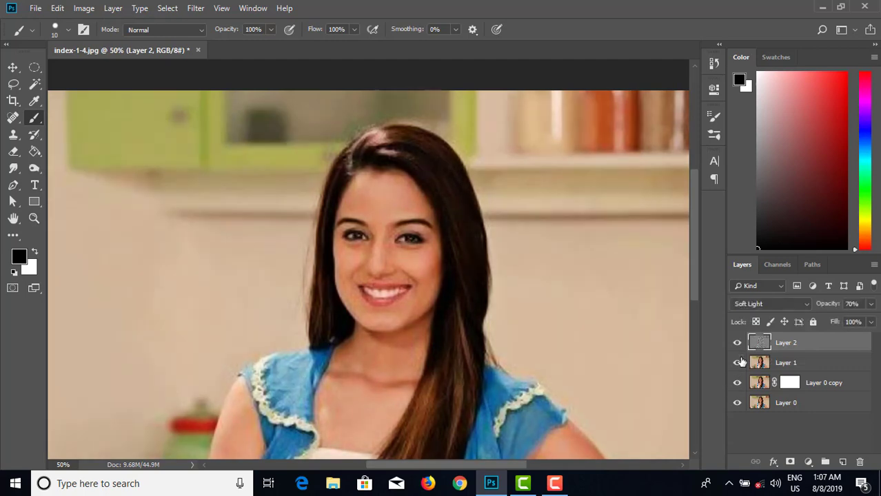
key(ctrl+minus)
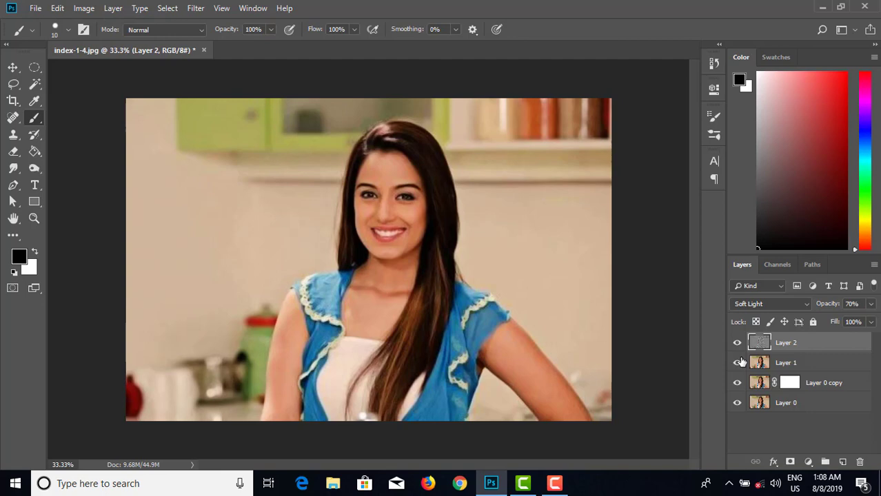
Step: Compare the photo with and without Layer 2 at 50% zoom
click(783, 365)
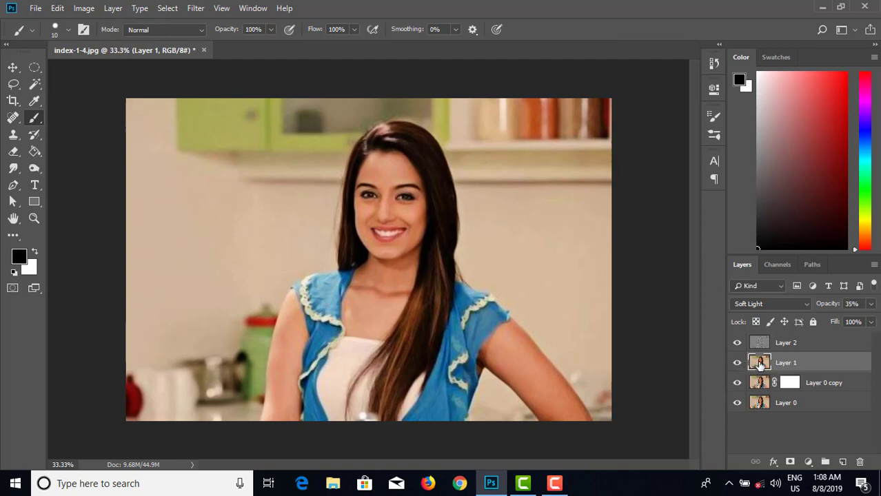
click(788, 343)
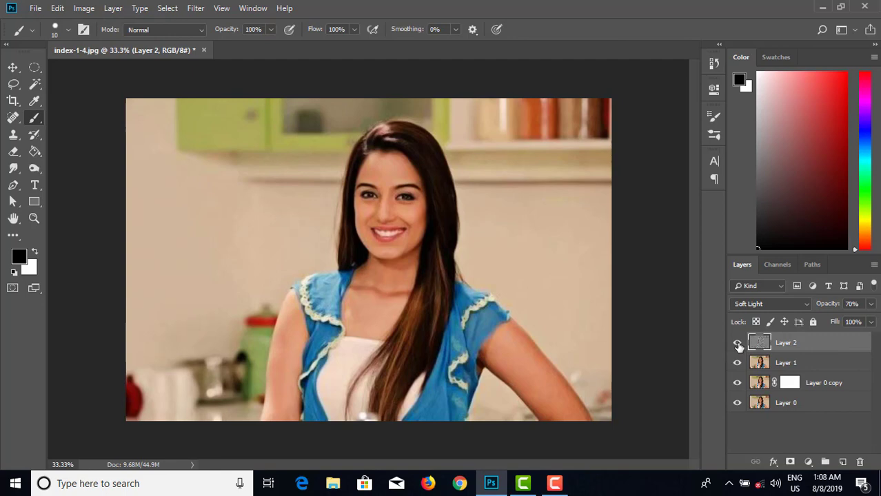
key(ctrl+plus)
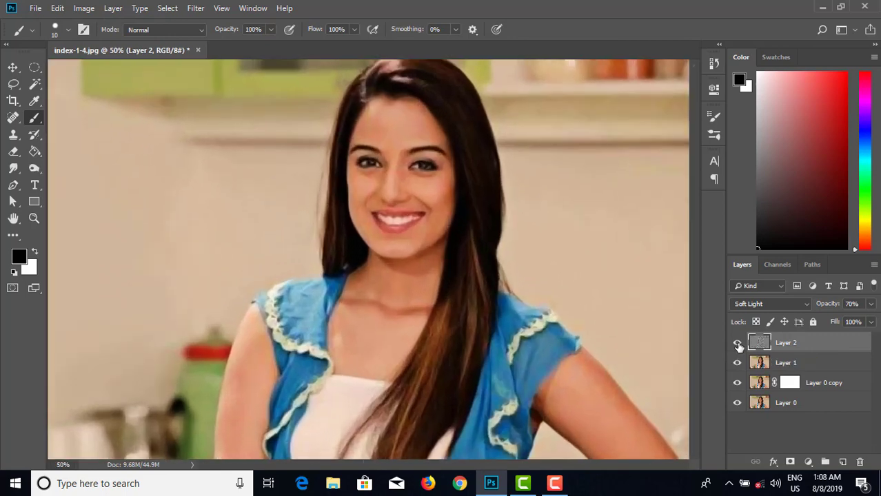
click(737, 343)
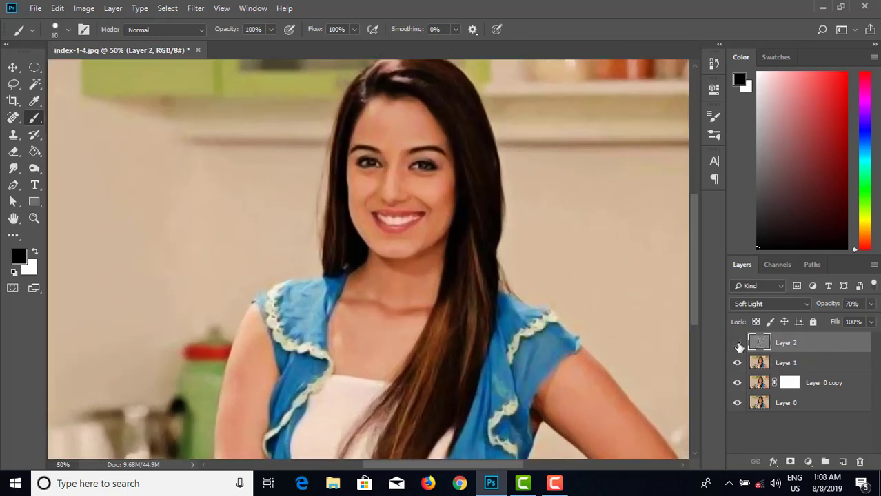
click(738, 344)
click(738, 343)
click(738, 344)
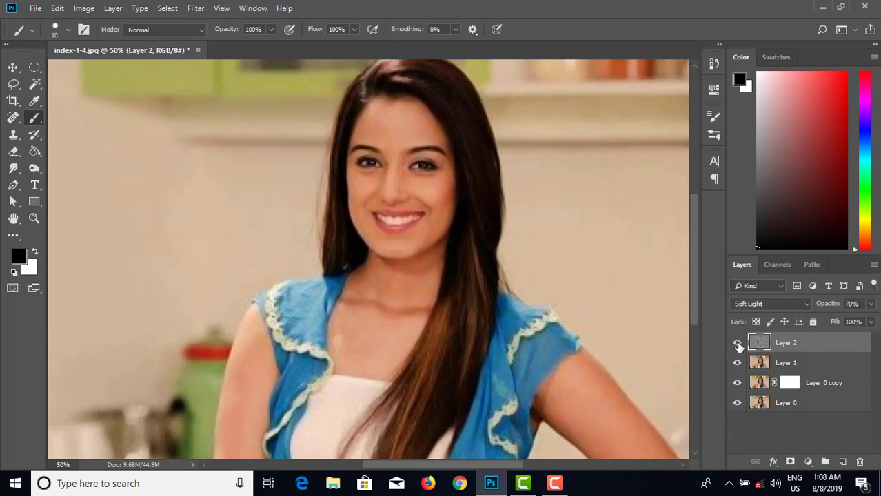
Step: Duplicate Layer 1 and move the copy above Layer 2 to the top of the layer stack
click(782, 368)
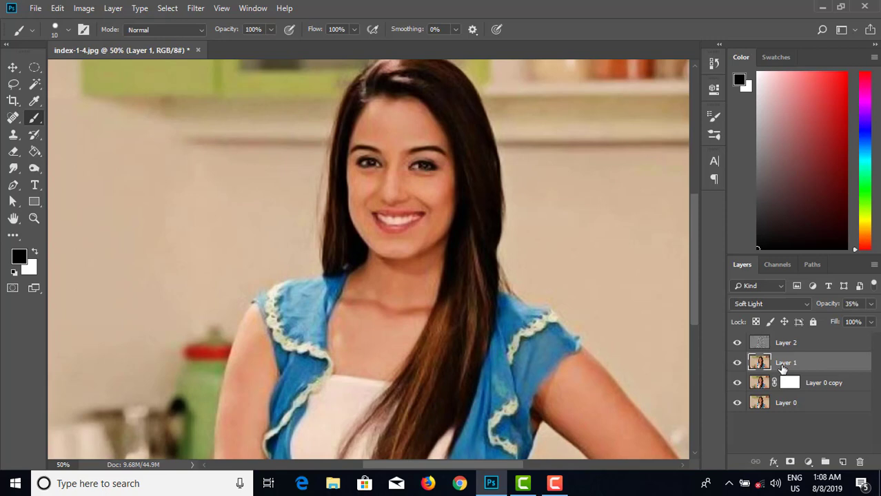
key(ctrl+j)
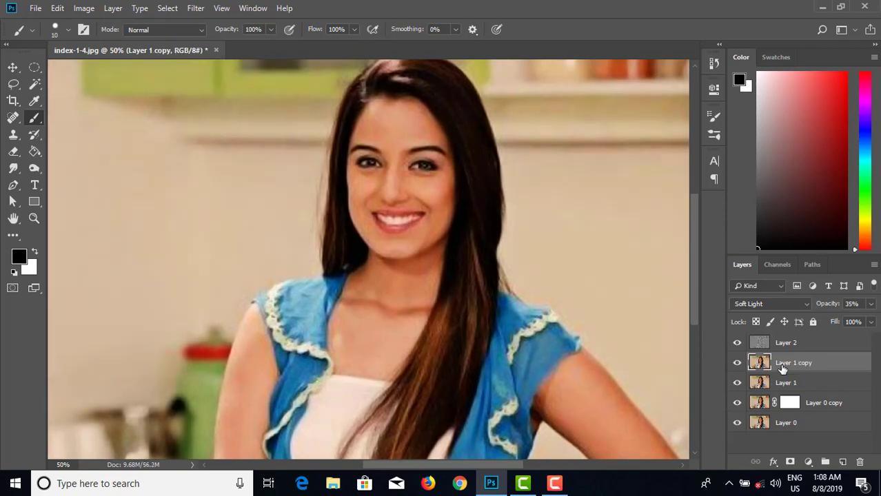
drag(790, 363, 791, 340)
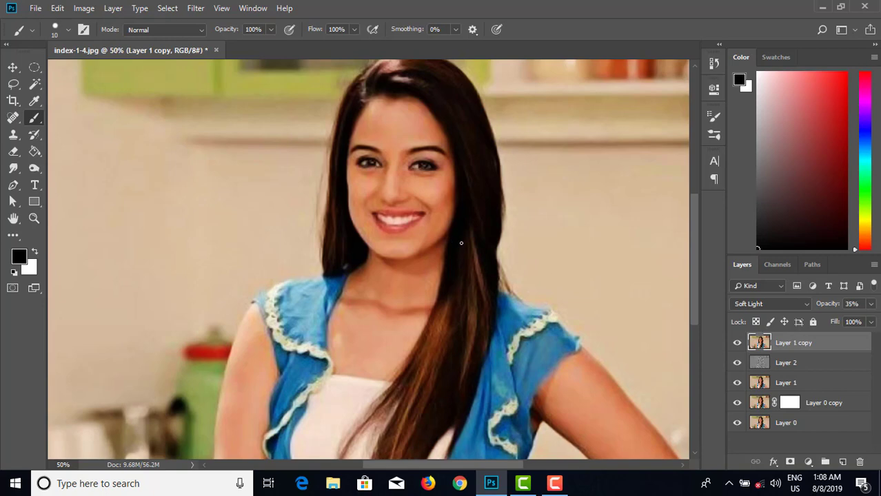
Step: Apply a Gaussian Blur with a 4.1 pixel radius to Layer 1 copy
click(196, 9)
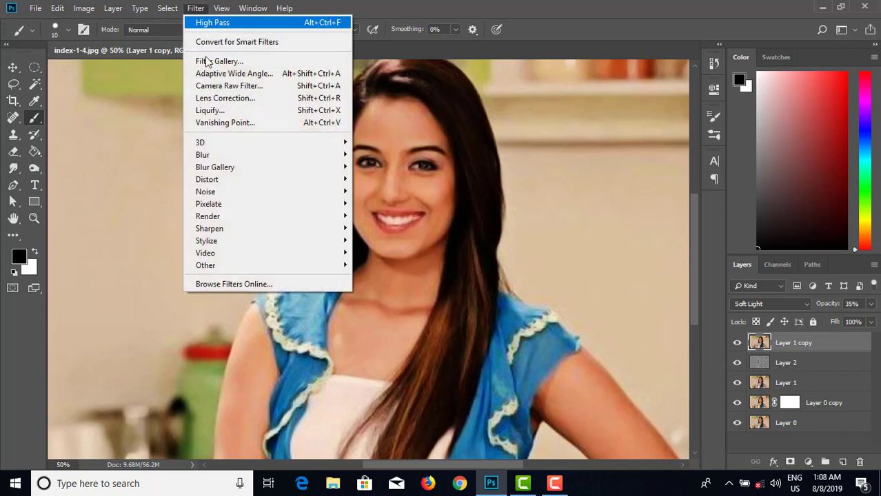
mouse_move(233, 156)
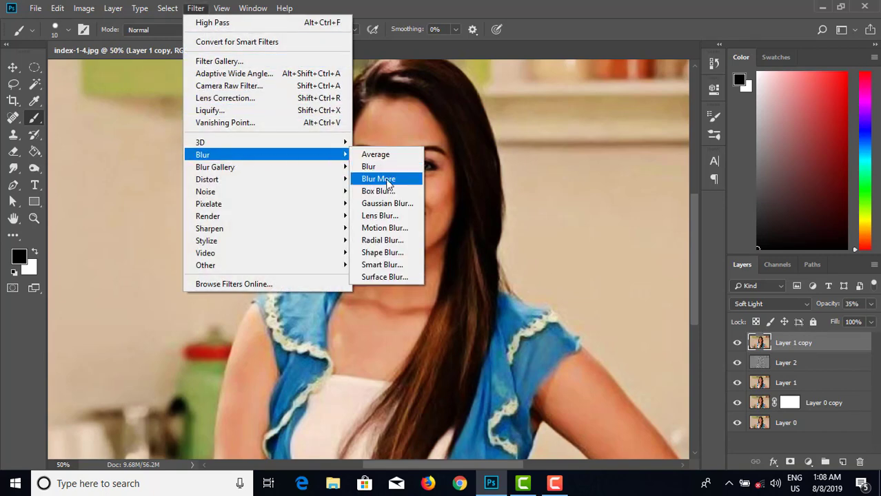
click(384, 204)
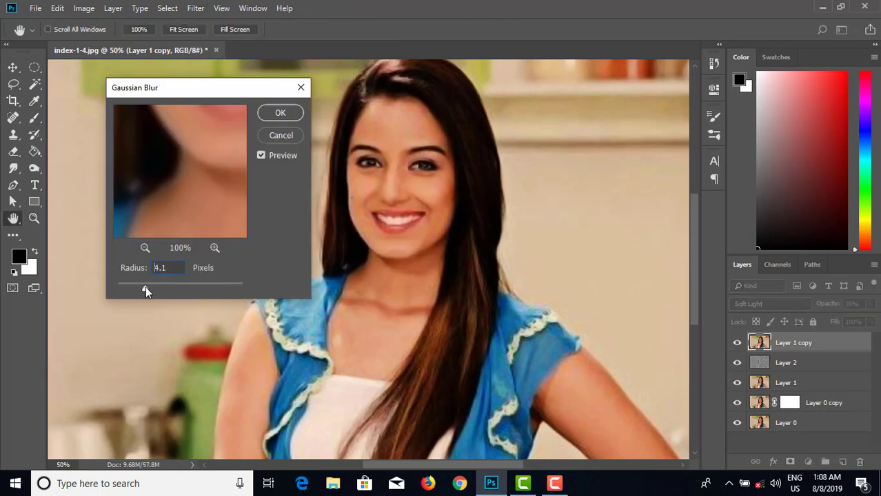
click(145, 247)
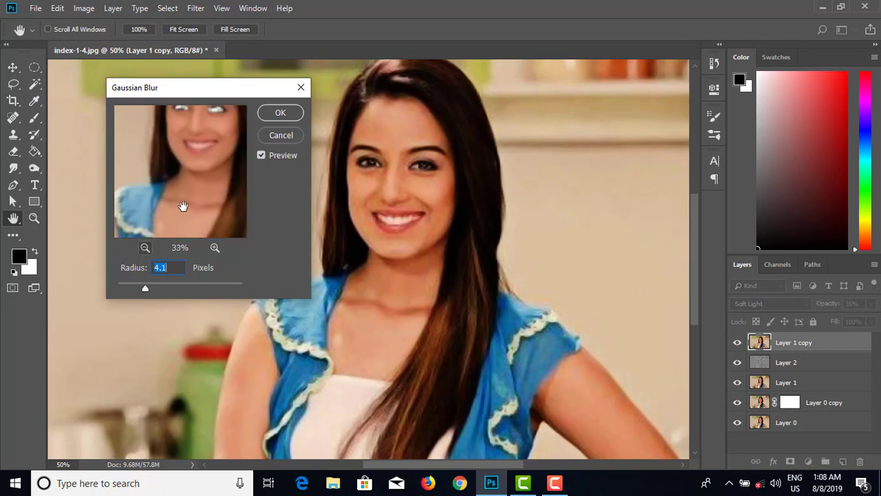
click(279, 113)
key(b)
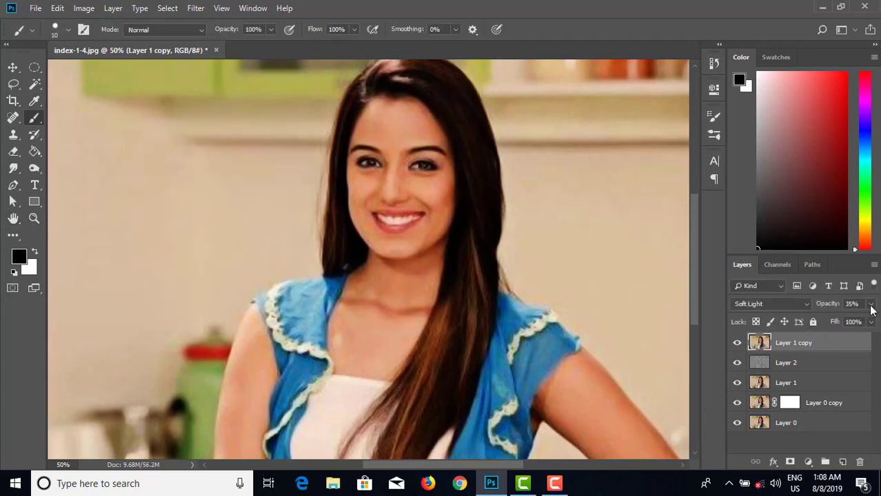
Step: Compare the photo with and without Layer 1 copy, then with and without all layers above Layer 0 at 25% zoom
click(738, 344)
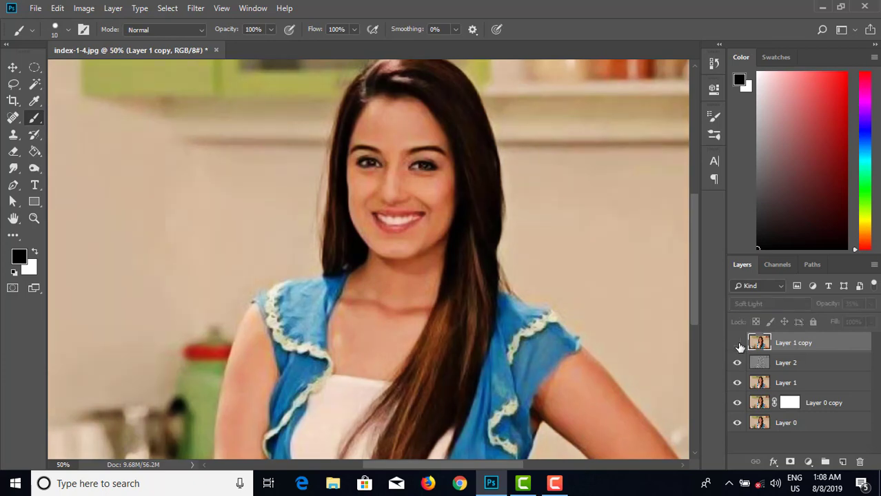
click(738, 344)
click(737, 344)
click(738, 344)
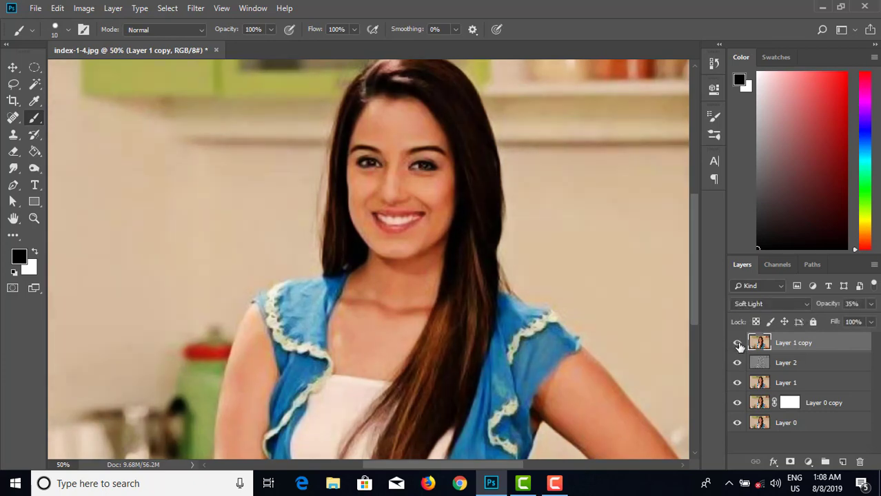
click(738, 345)
click(737, 344)
key(ctrl+minus)
key(ctrl+minus)
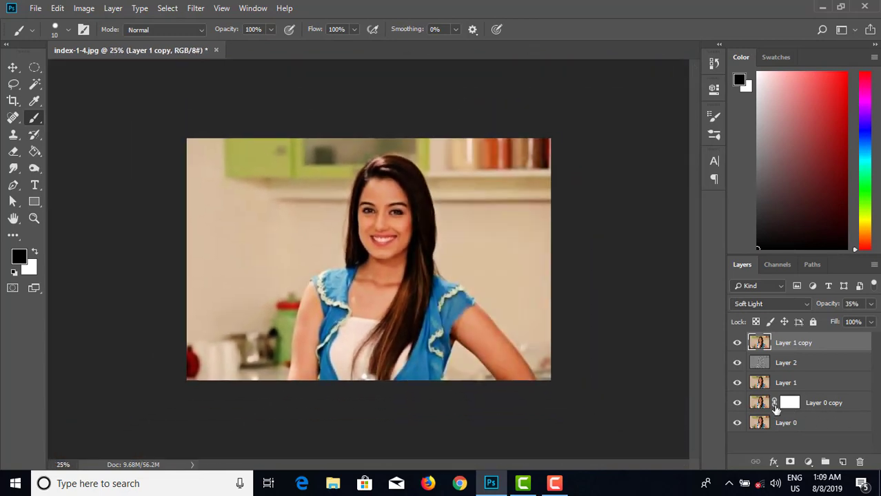
drag(738, 403, 739, 349)
Step: Add a Vibrance adjustment layer above Layer 1 copy and slightly raise its vibrance and saturation
click(809, 463)
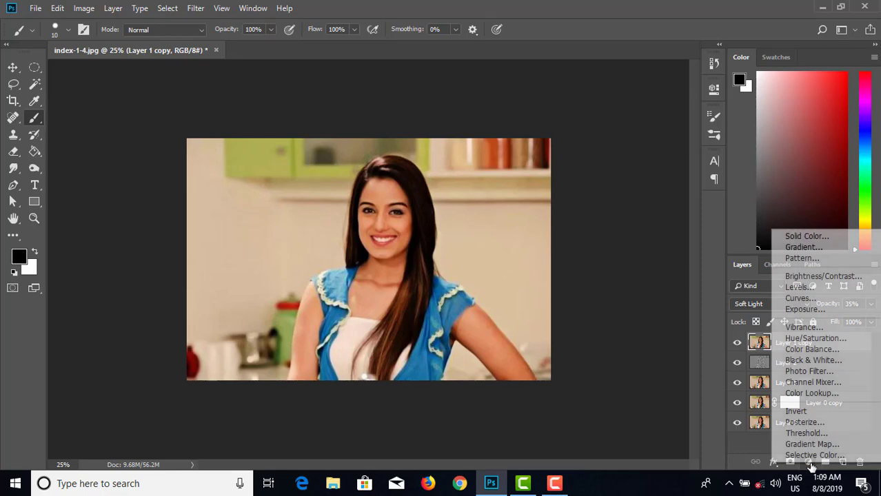
click(806, 329)
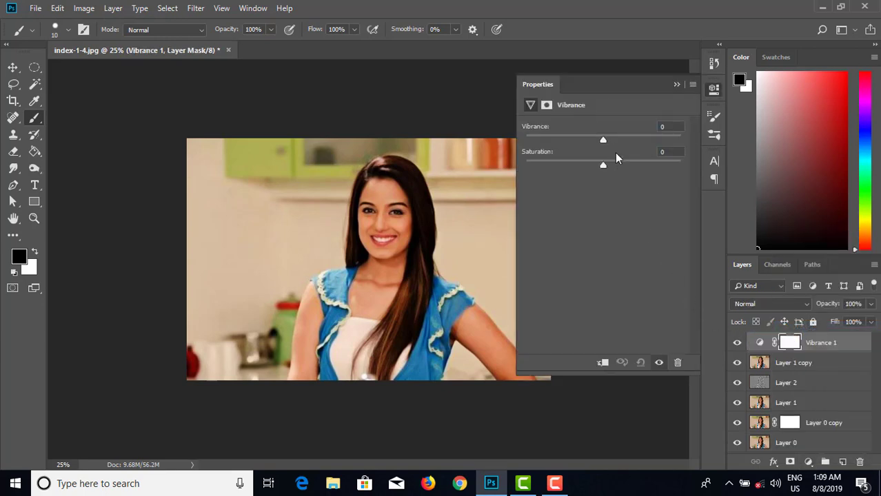
drag(604, 142, 615, 143)
mouse_move(617, 141)
mouse_down()
mouse_move(645, 141)
mouse_move(632, 141)
mouse_up()
click(602, 164)
mouse_move(591, 165)
mouse_down()
mouse_move(611, 165)
mouse_move(602, 164)
mouse_up()
drag(603, 164, 605, 165)
drag(635, 139, 615, 145)
click(677, 84)
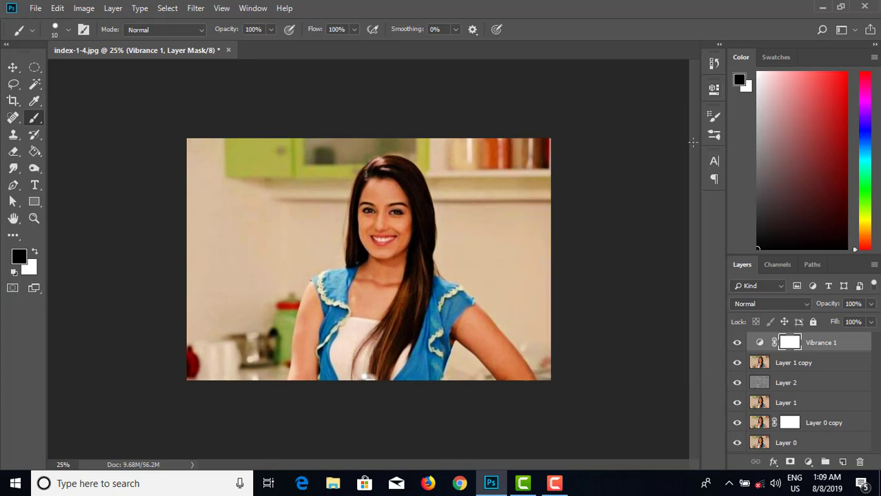
Step: Compare the photo with and without the Vibrance adjustment at 33.33% zoom
click(737, 343)
key(ctrl+plus)
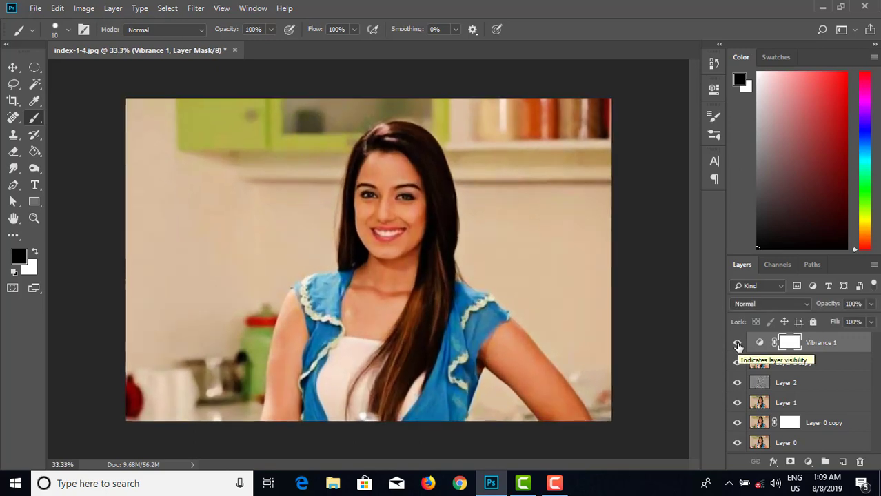
click(738, 345)
click(738, 345)
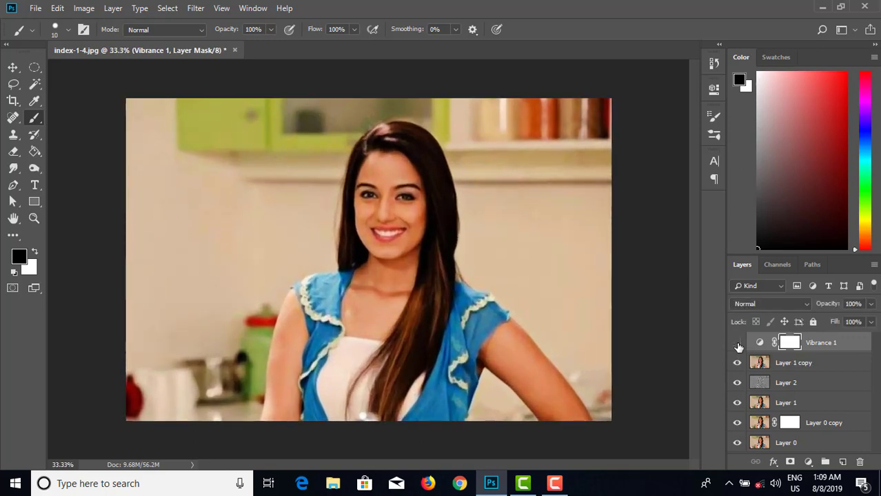
click(738, 345)
click(738, 345)
Step: Lower the Vibrance layer's opacity to 62% and compare the photo with and without it
click(872, 304)
drag(857, 318, 849, 318)
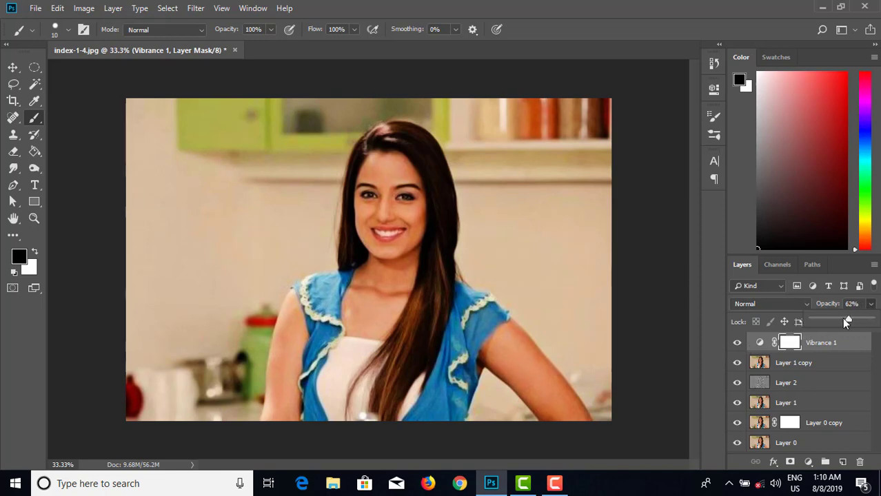
click(740, 346)
click(741, 346)
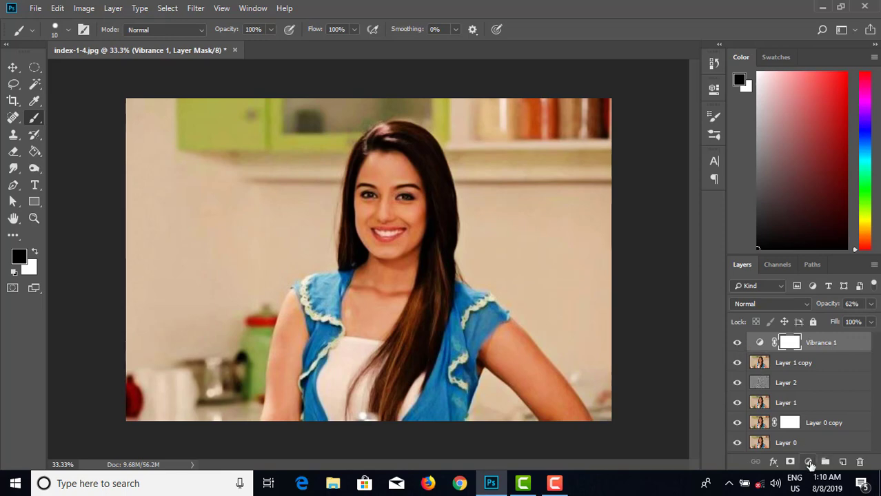
Step: Add a Curves adjustment layer and brighten the RGB midtones with two curve points, one at input 139, output 147
click(809, 462)
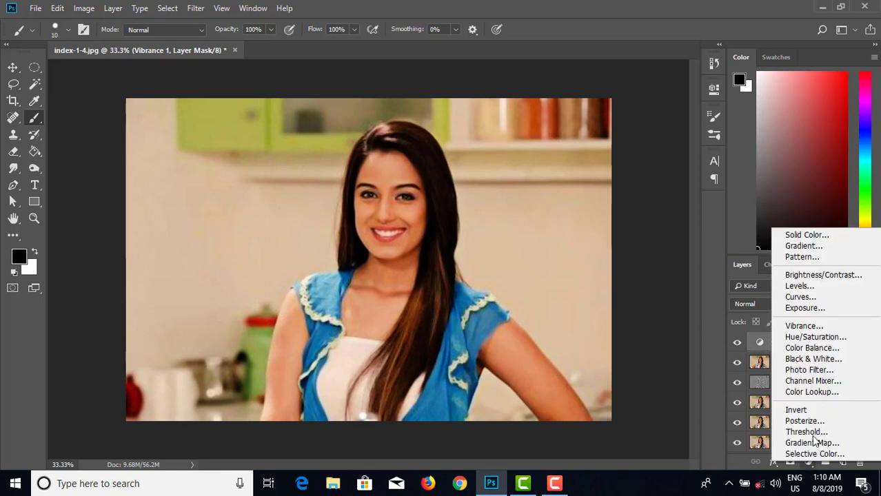
click(810, 301)
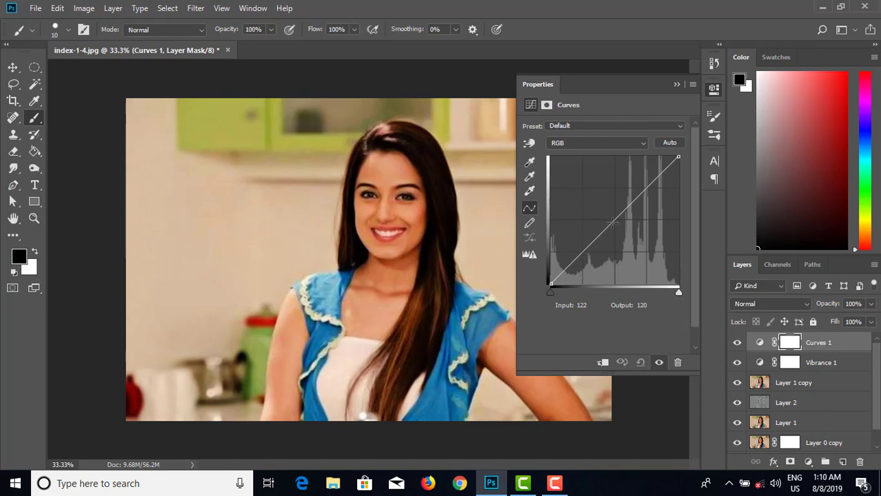
drag(612, 223, 615, 225)
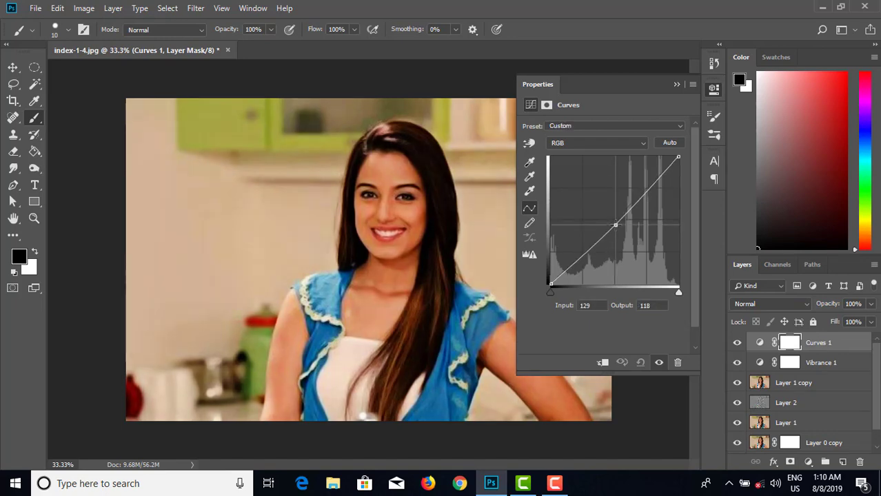
mouse_move(615, 225)
mouse_down()
mouse_move(610, 214)
mouse_move(620, 211)
mouse_up()
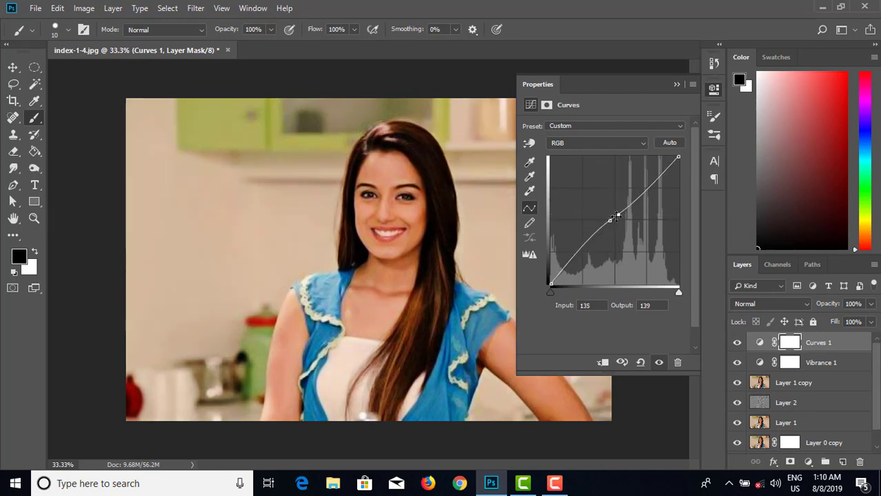
click(610, 220)
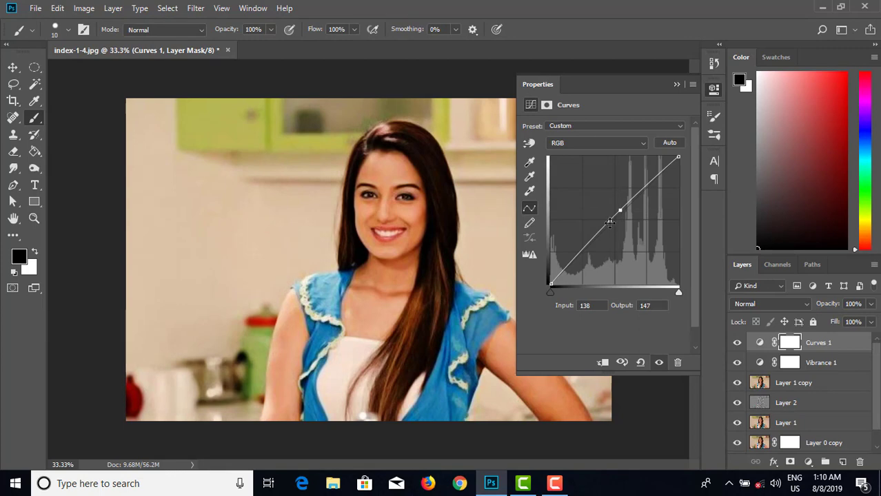
drag(611, 220, 621, 210)
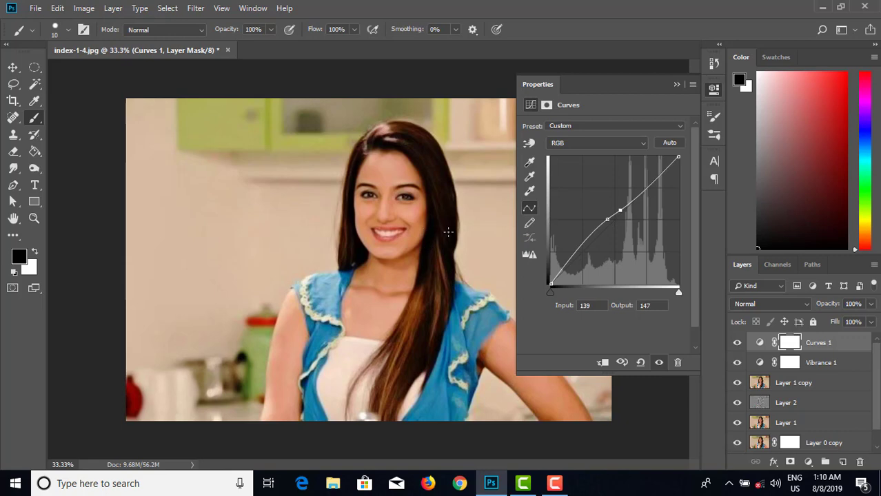
drag(607, 220, 609, 219)
click(677, 85)
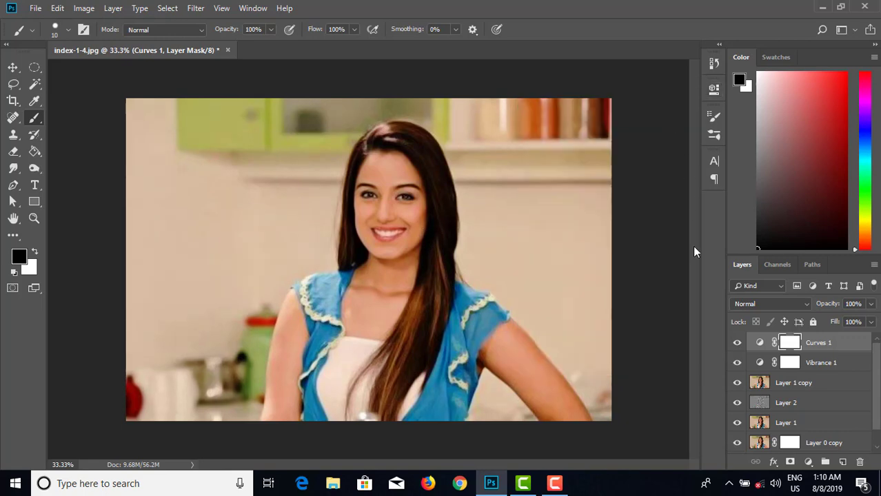
Step: Compare the photo with and without the Curves layer, then with and without all layers above Layer 0 copy
click(736, 343)
click(736, 343)
drag(738, 421, 738, 341)
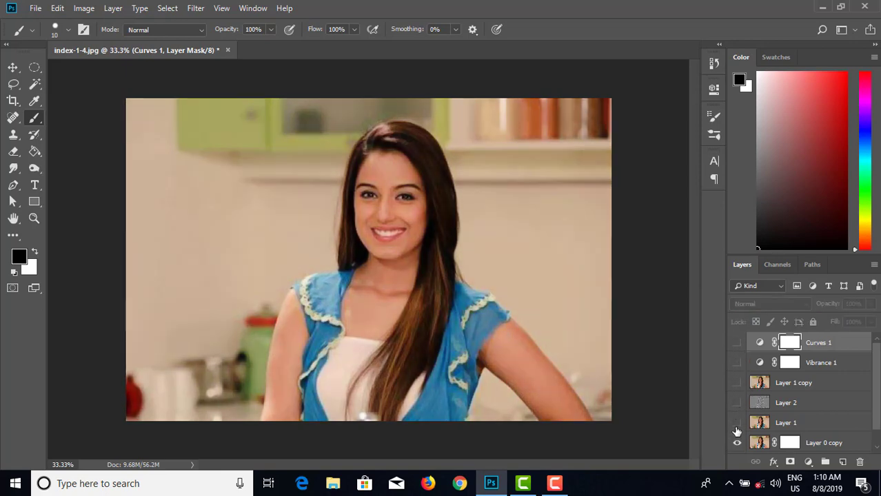
drag(738, 423, 737, 346)
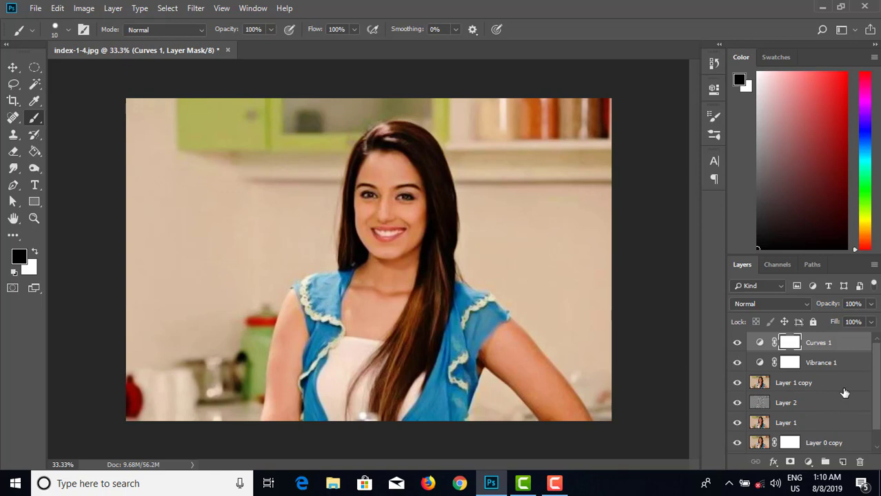
drag(737, 423, 737, 343)
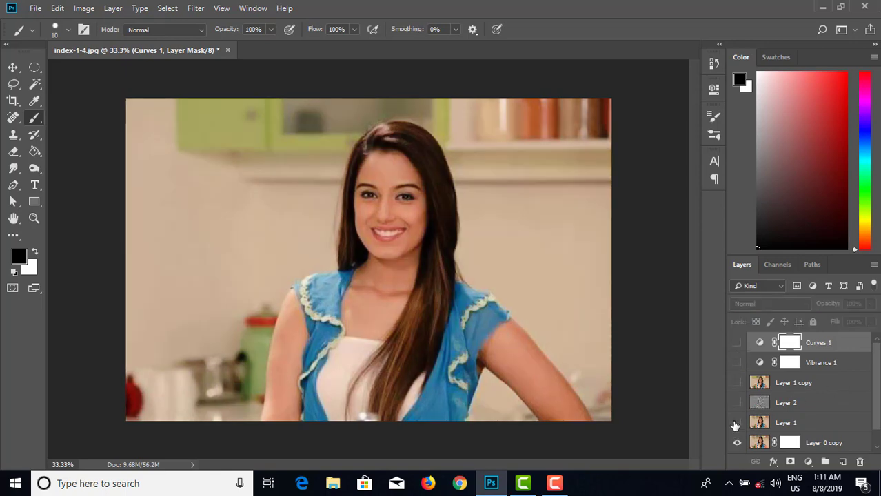
drag(735, 426, 739, 345)
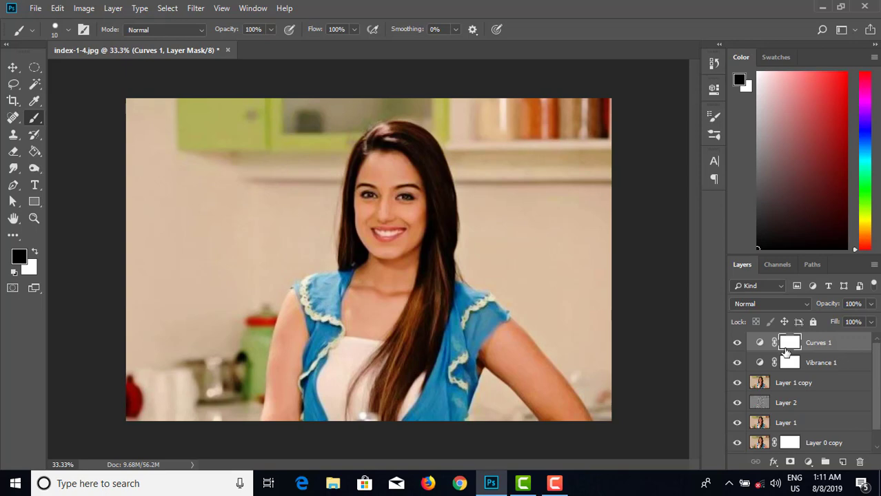
Step: Stamp all visible layers into a new merged layer at the top of the stack
key(ctrl+shift+alt+e)
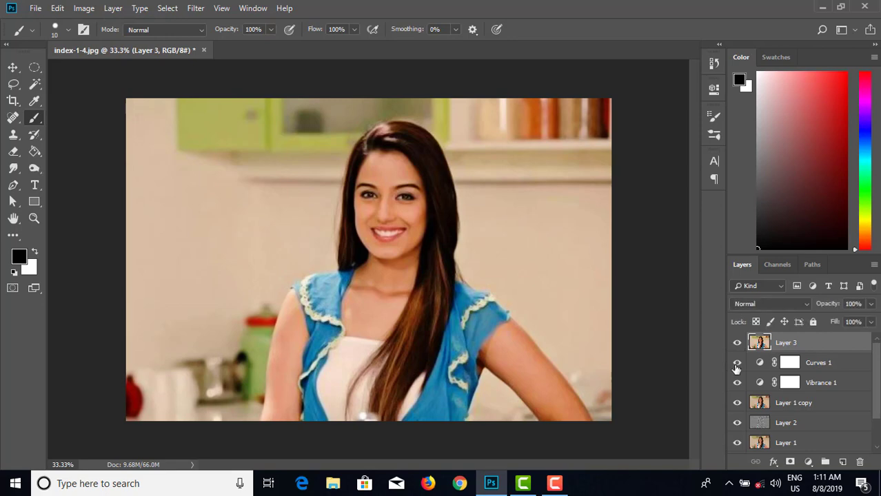
Step: Hide the layers from Curves 1 down to Layer 1 and compare the face with and without the merged Layer 3
drag(737, 369, 737, 427)
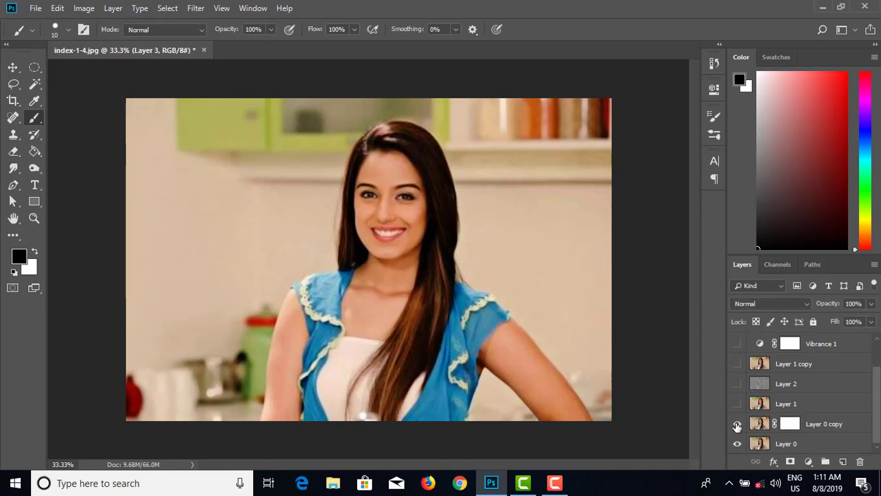
scroll(737, 396, up, 2)
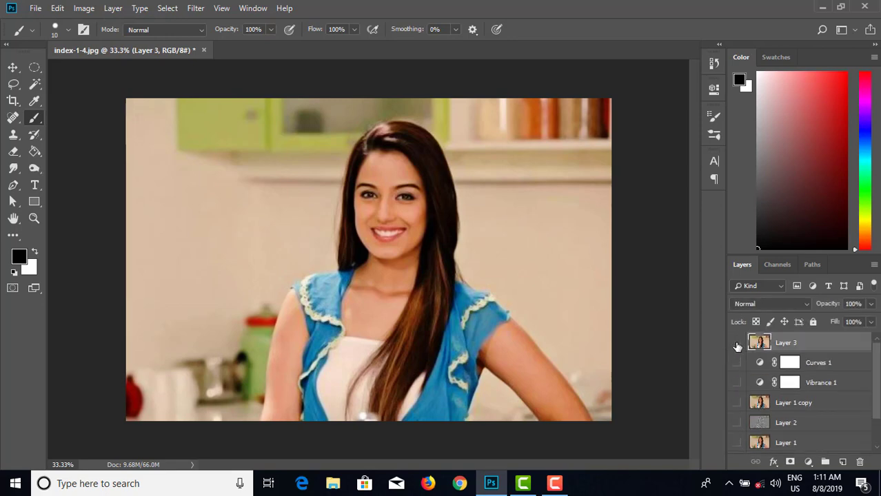
click(738, 345)
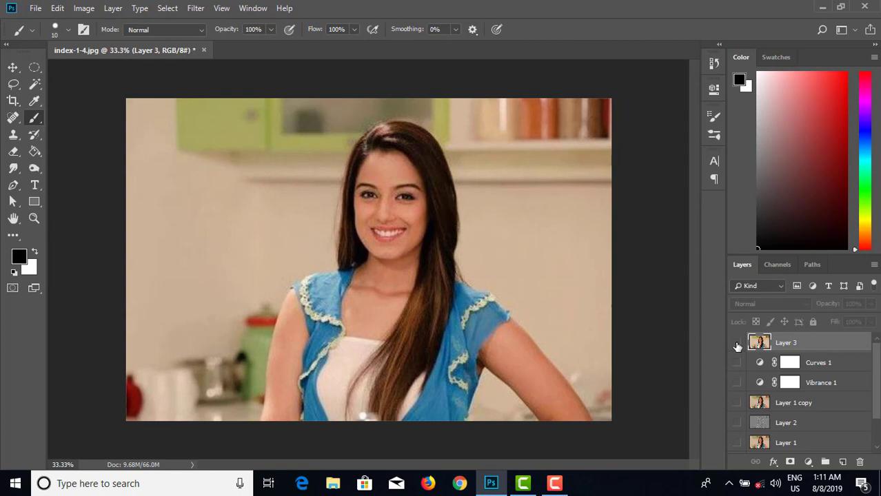
key(ctrl+plus)
key(ctrl+plus)
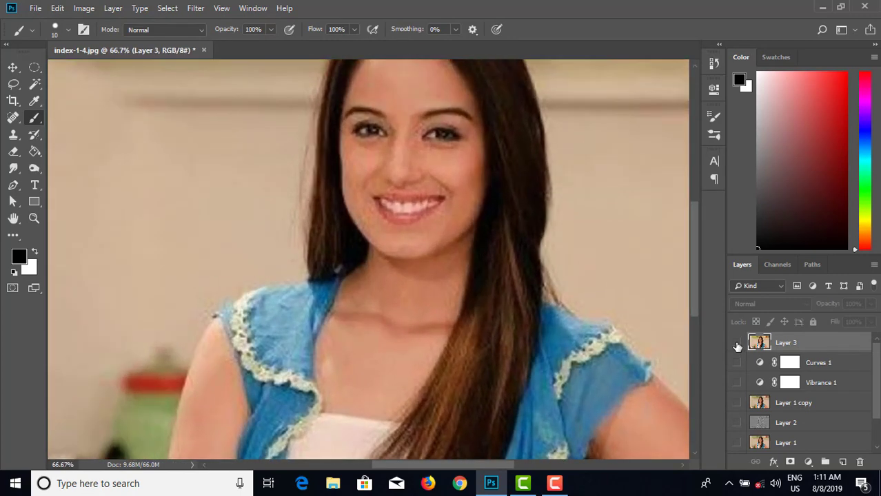
click(737, 344)
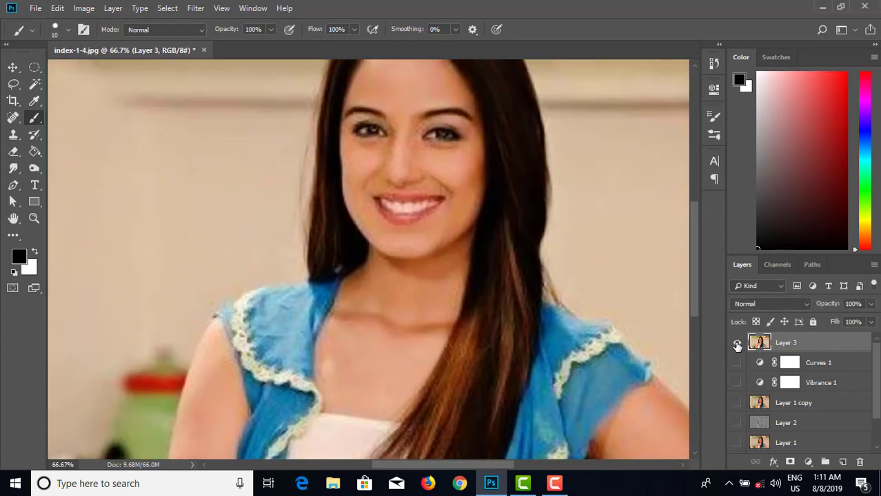
key(ctrl+minus)
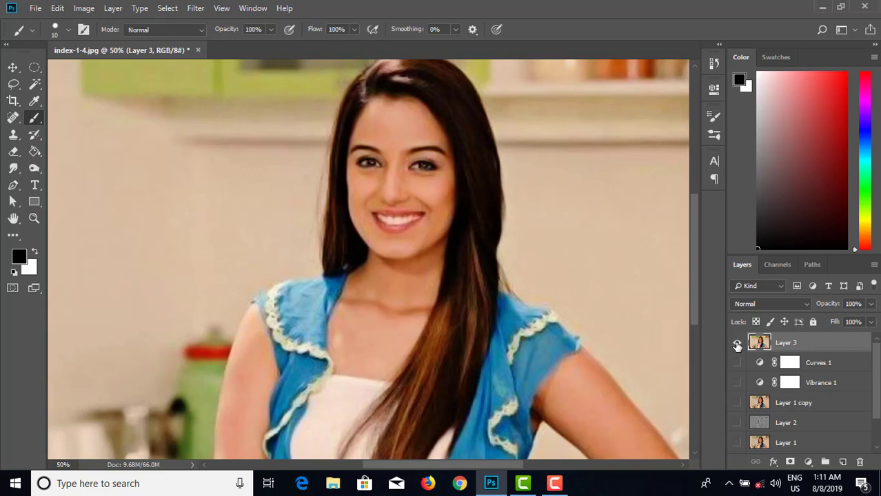
key(ctrl+minus)
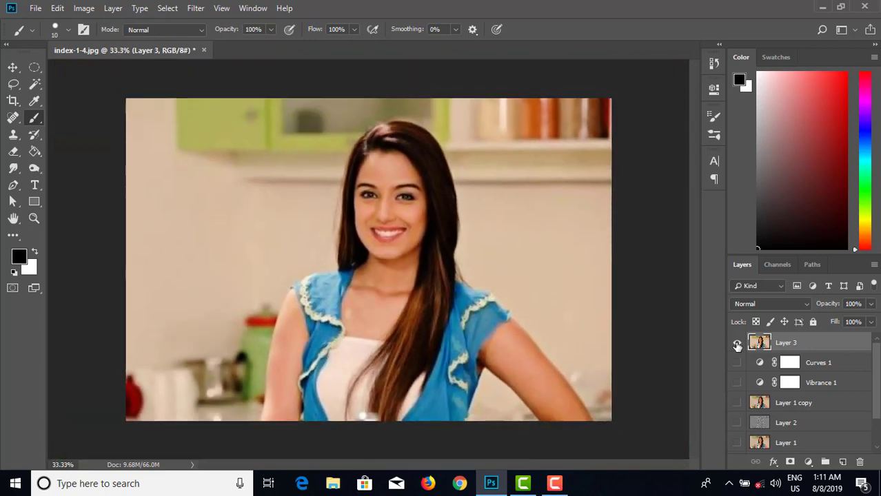
Step: Compare the whole portrait before and after the enhancement by repeatedly hiding and showing Layer 3
click(737, 342)
click(737, 343)
click(737, 342)
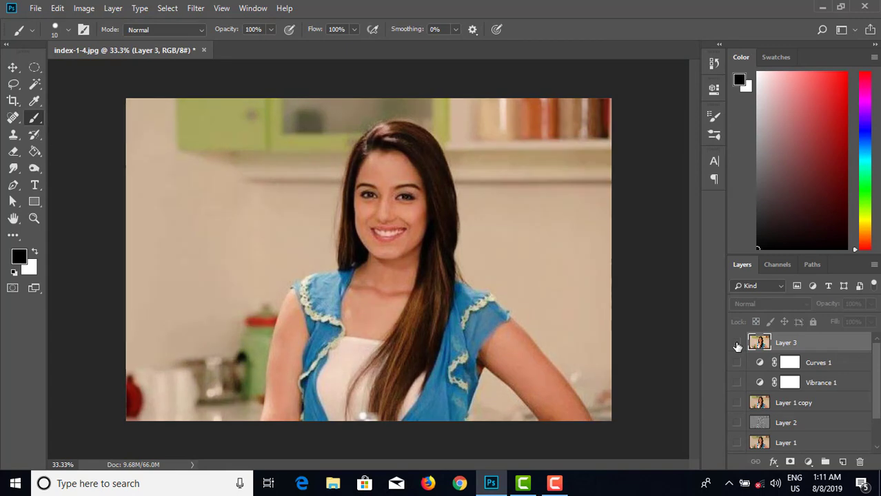
click(738, 343)
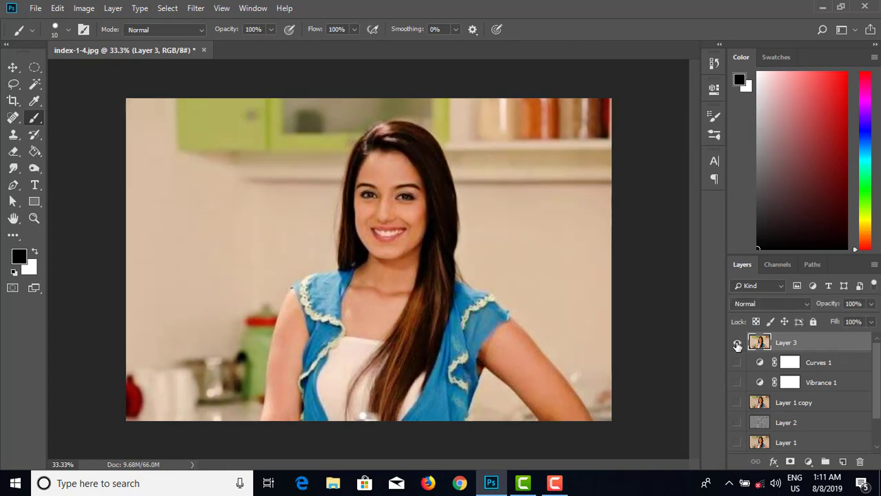
click(737, 343)
click(737, 343)
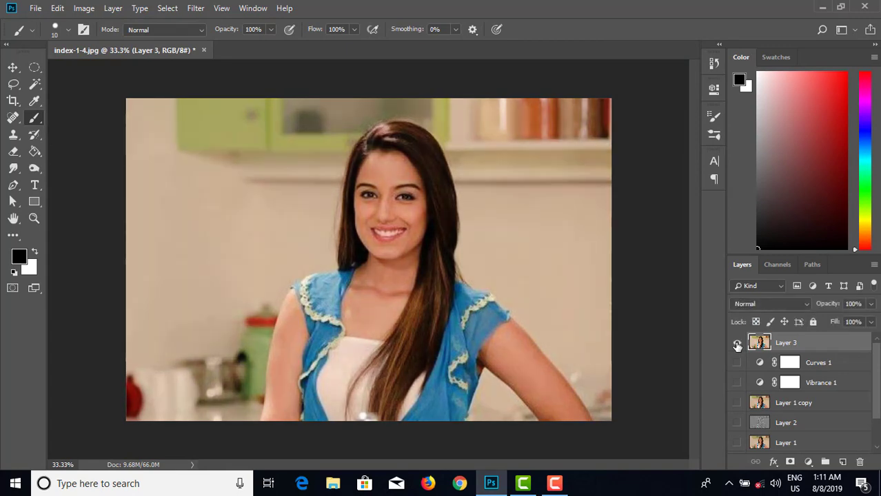
click(738, 343)
click(737, 343)
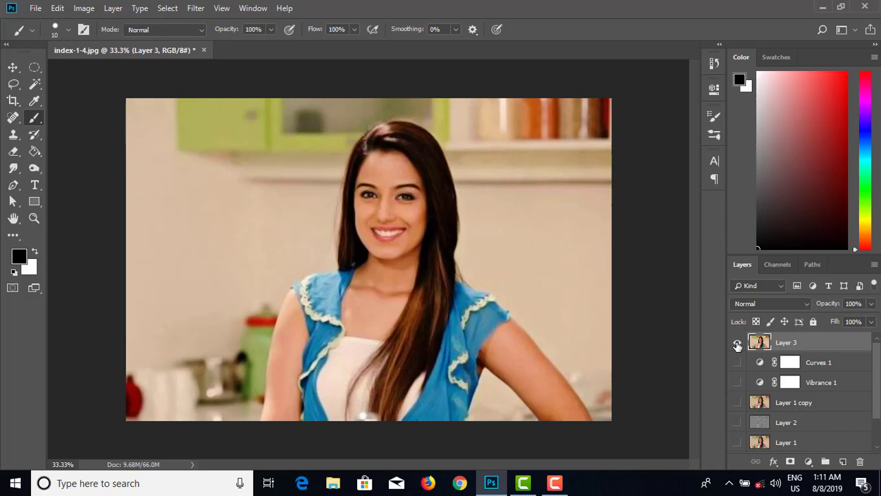
click(737, 344)
click(737, 344)
Step: Hide Layer 3 and examine the unenhanced face and the hair at the top of the head at 200%
key(ctrl+plus)
click(738, 344)
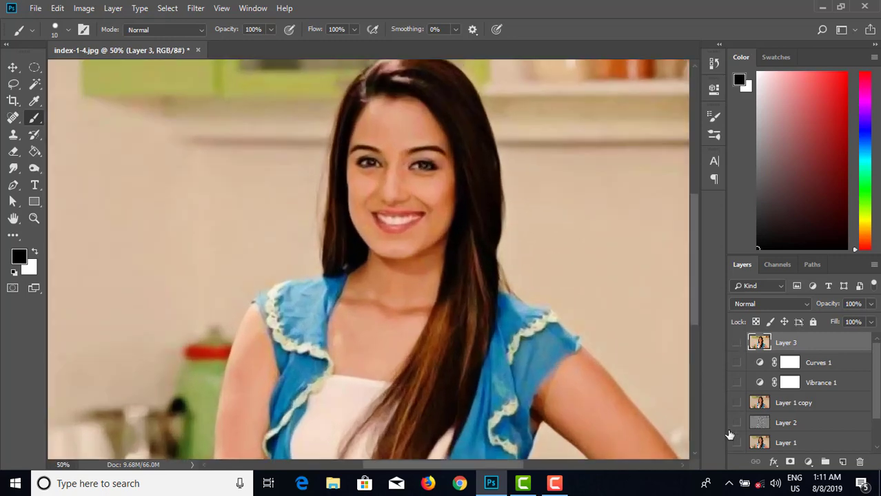
drag(473, 219, 466, 331)
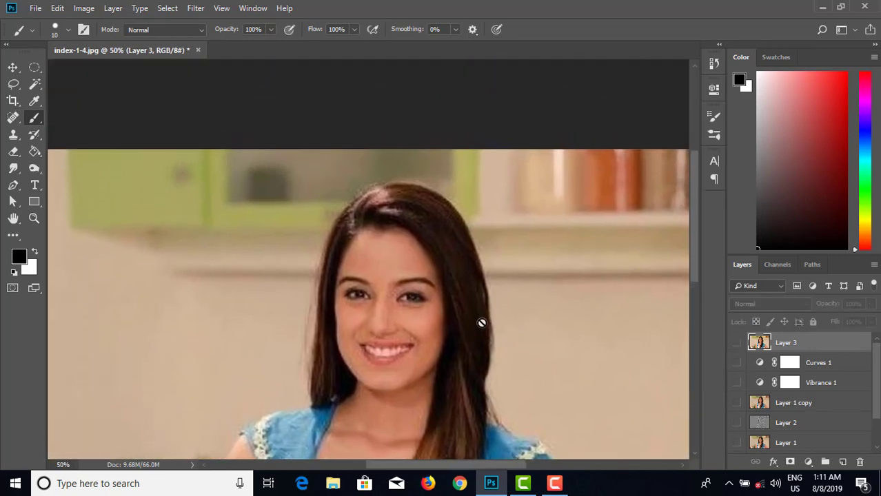
key(ctrl+plus)
key(ctrl+plus)
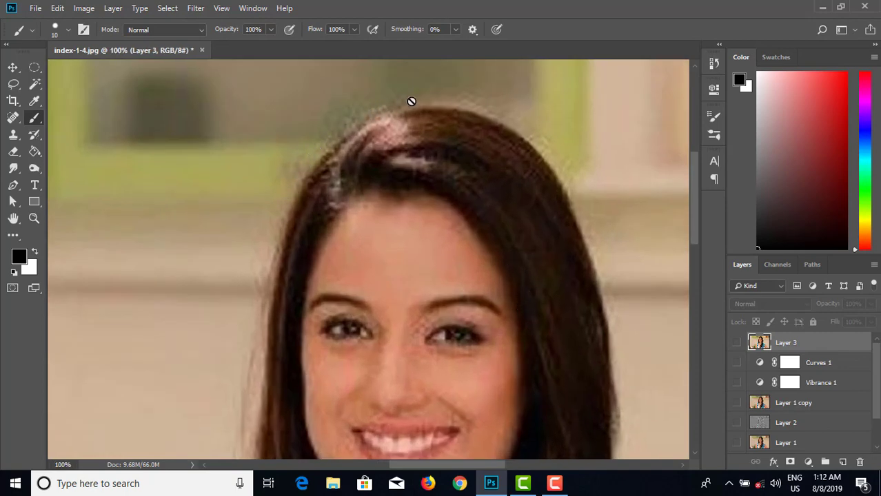
key(ctrl+plus)
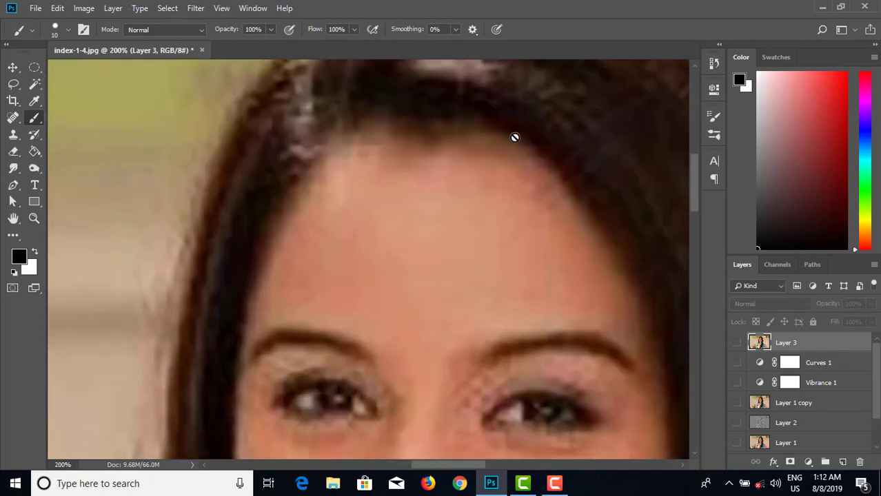
drag(282, 109, 287, 269)
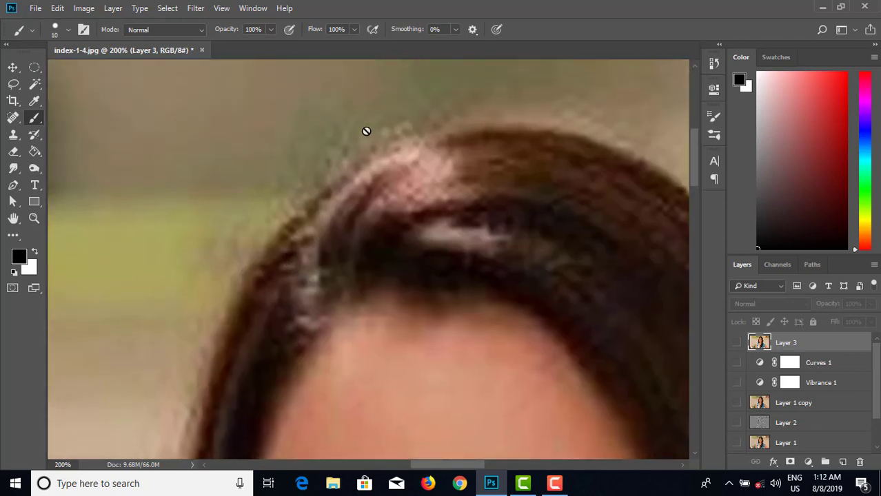
Step: Compare the noise along the top of the hair with and without Layer 3, leaving Layer 3 visible
click(737, 344)
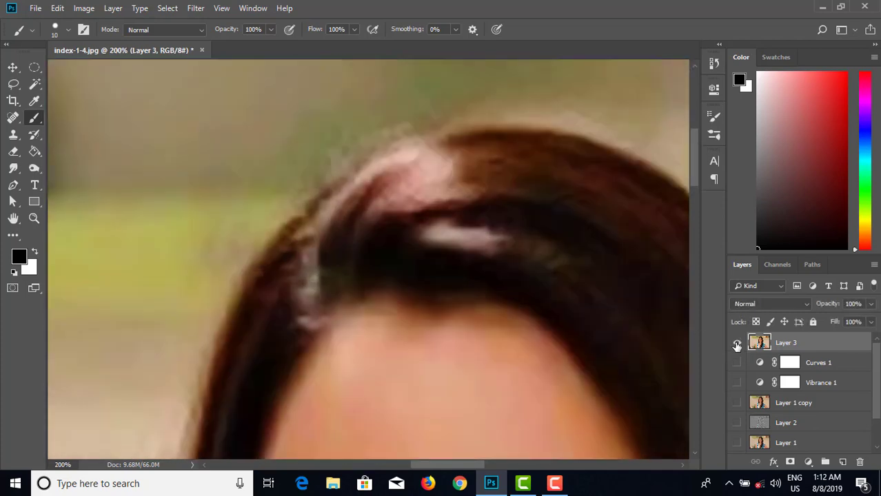
click(738, 344)
click(737, 344)
click(738, 344)
click(737, 344)
click(738, 344)
click(737, 344)
click(737, 344)
click(737, 345)
key(ctrl+minus)
key(ctrl+minus)
key(ctrl+minus)
key(ctrl+minus)
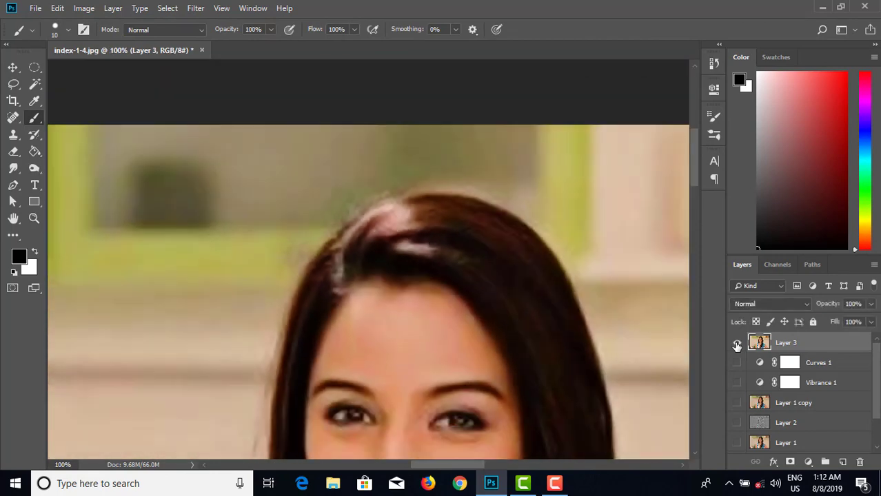